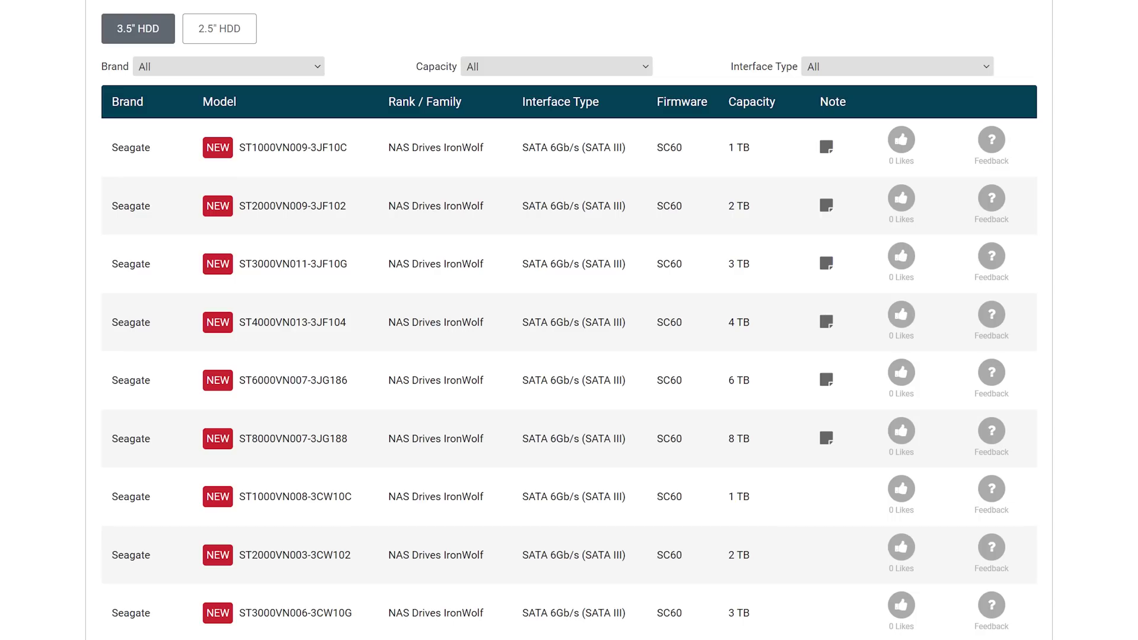
# - Scroll down the QNAP website's drive compatibility table toward the HS-264-8G specifications
pyautogui.scroll(-4, 569, 320)
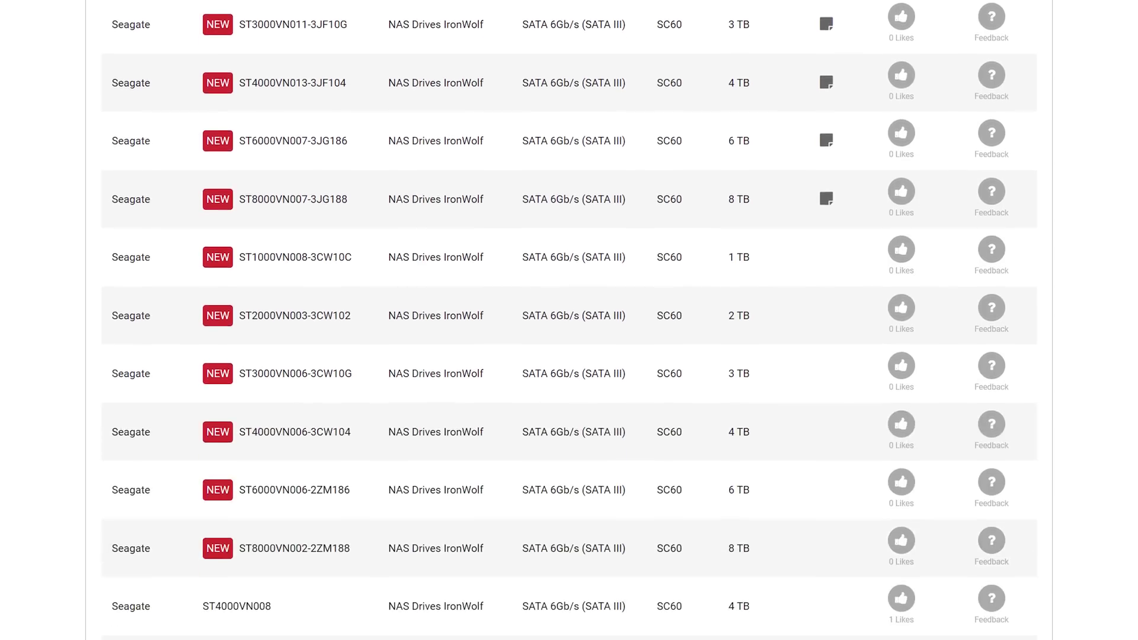
pyautogui.scroll(-5, 569, 320)
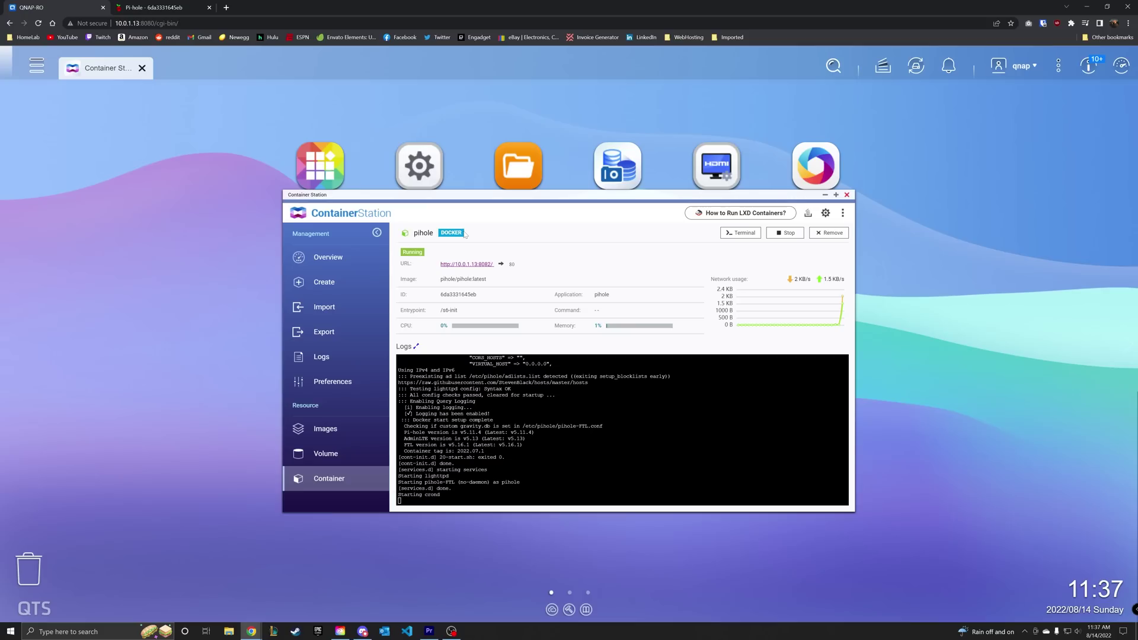
# - Switch Container Station to its Overview page of all containers
pyautogui.click(339, 262)
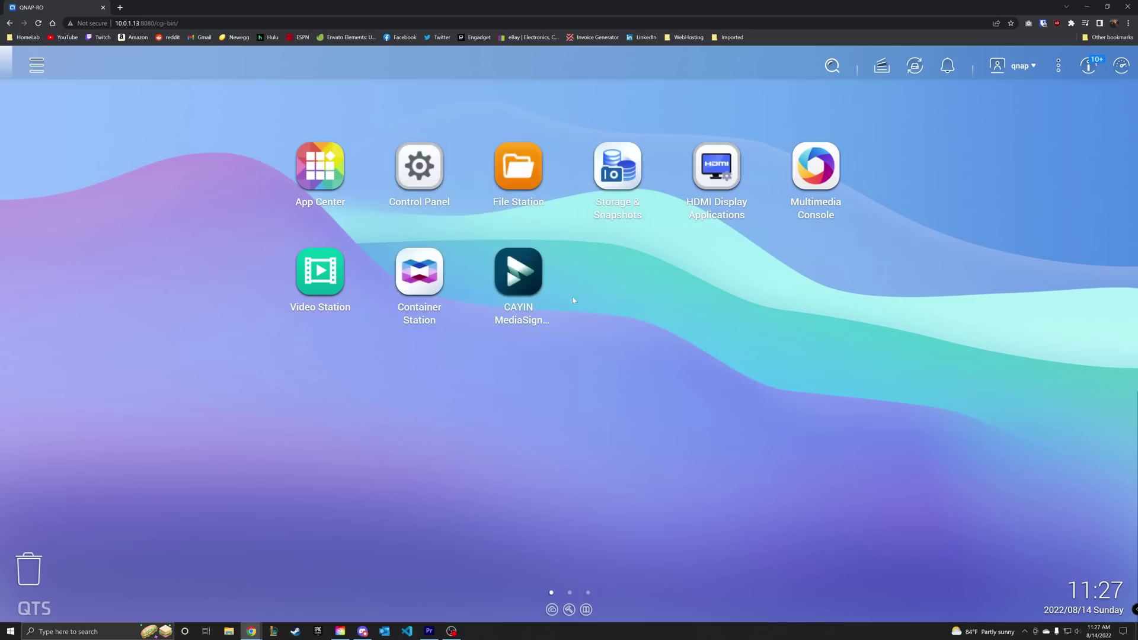
# - Move the CAYIN MediaSign desktop icon, then check the desktop search and alert notifications
pyautogui.moveTo(522, 275); pyautogui.dragTo(758, 249)
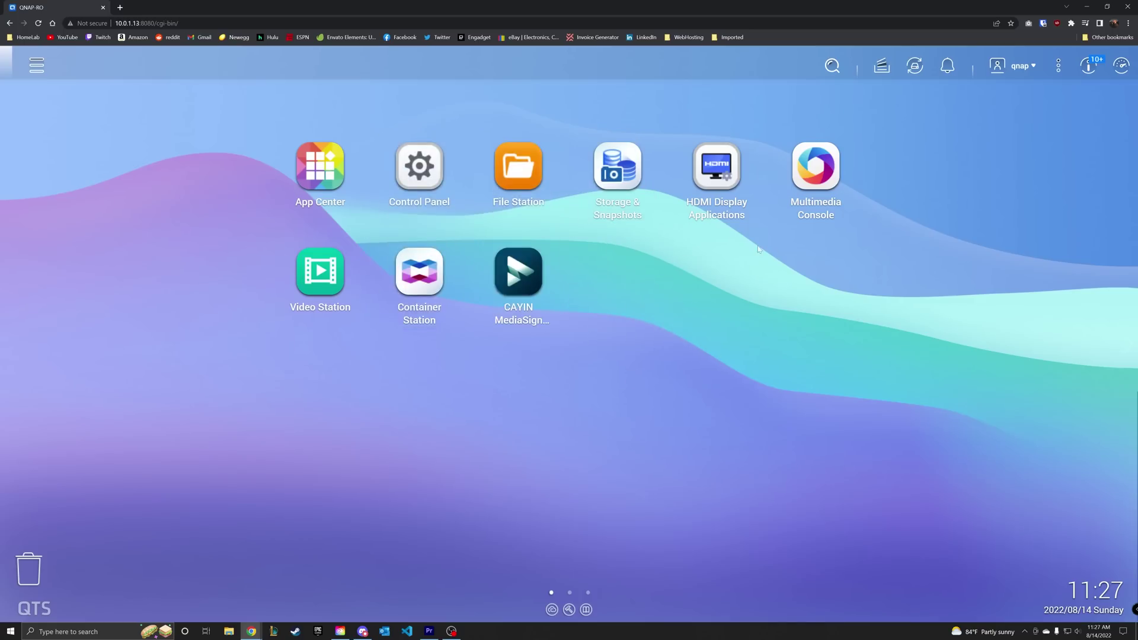
pyautogui.click(832, 67)
pyautogui.click(951, 68)
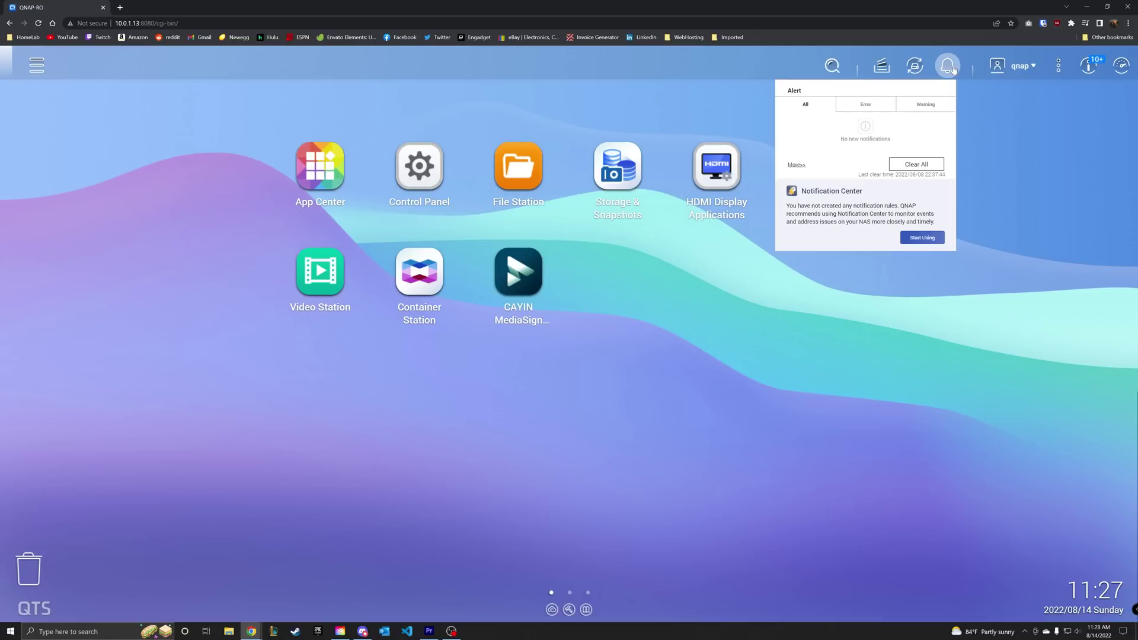
# - Review the system health and resource dashboard, then bring up the main menu
pyautogui.click(1121, 67)
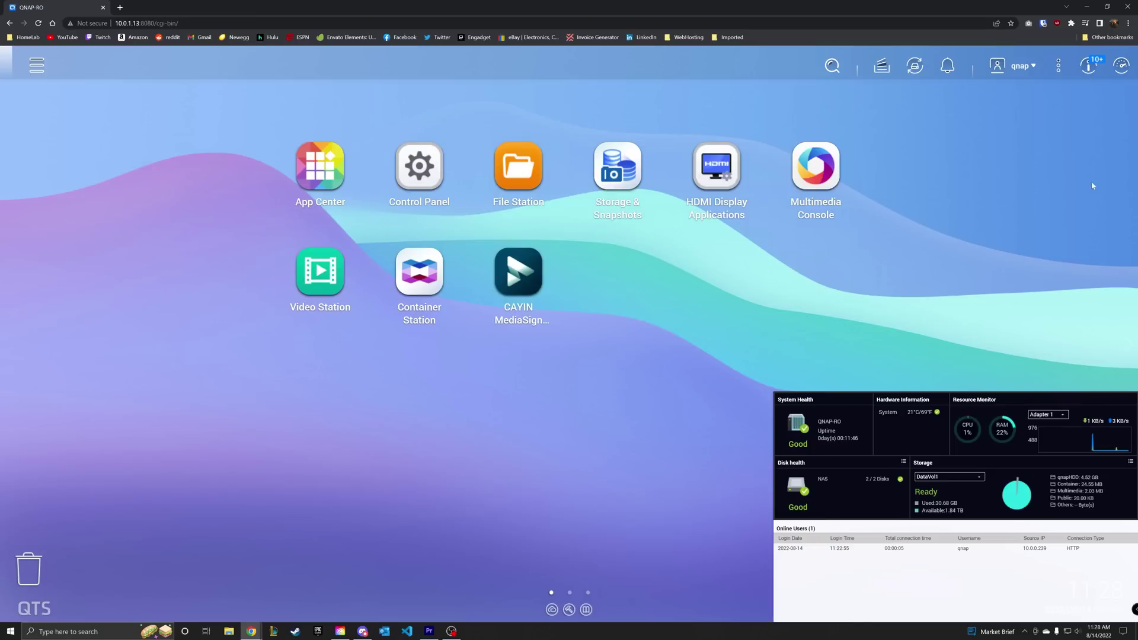
pyautogui.click(1059, 374)
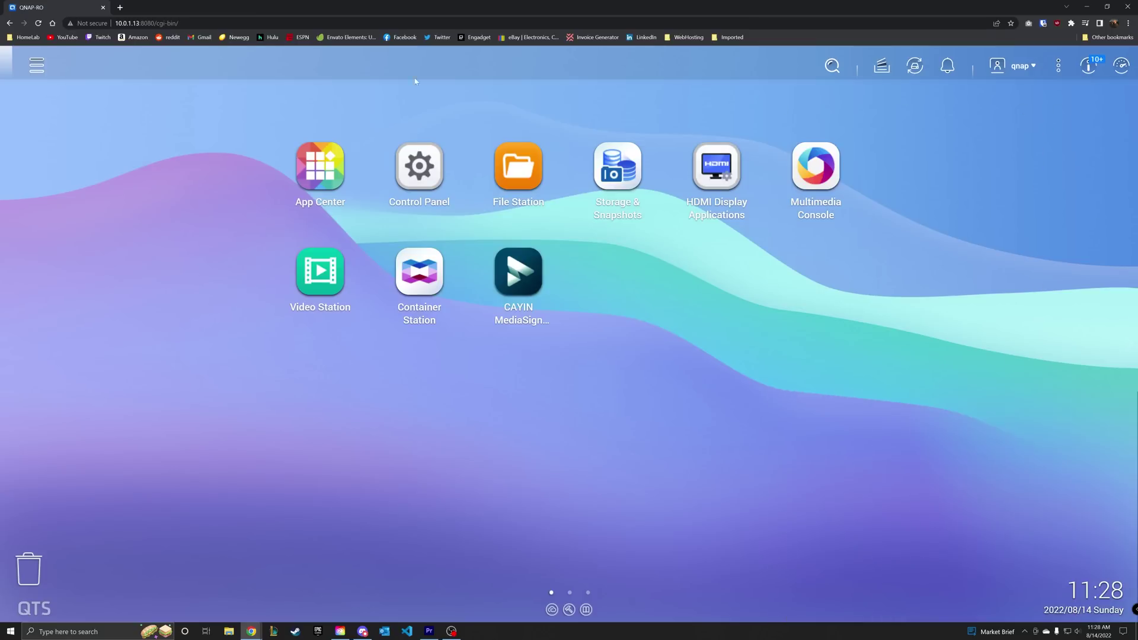
pyautogui.click(36, 67)
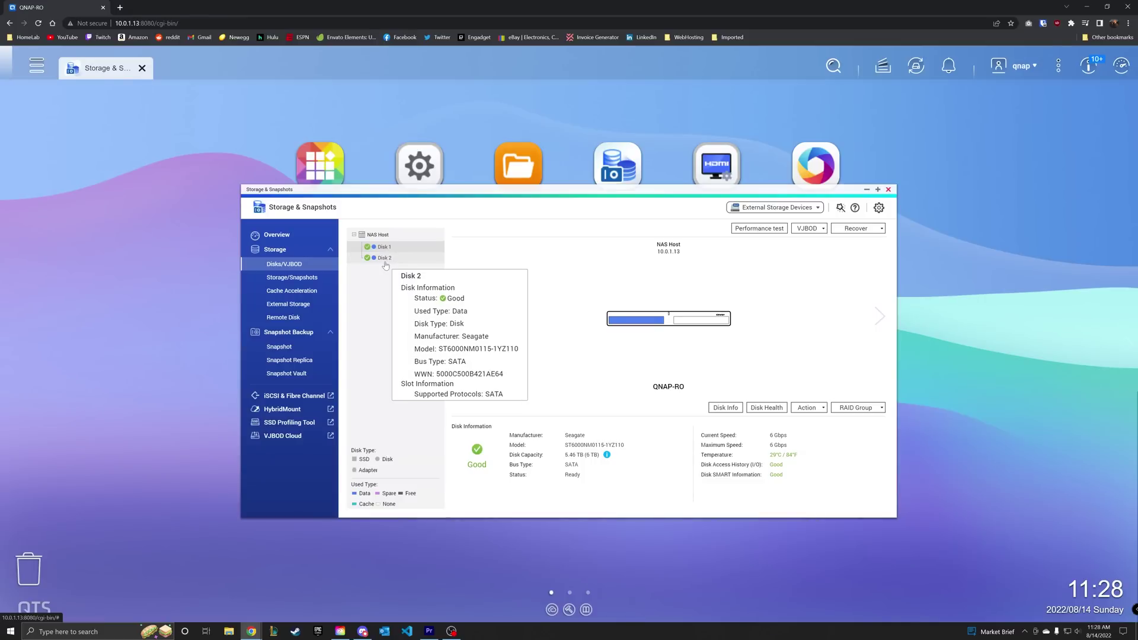
# - Review the storage pools and volumes and look over the Create options for new storage
pyautogui.click(287, 278)
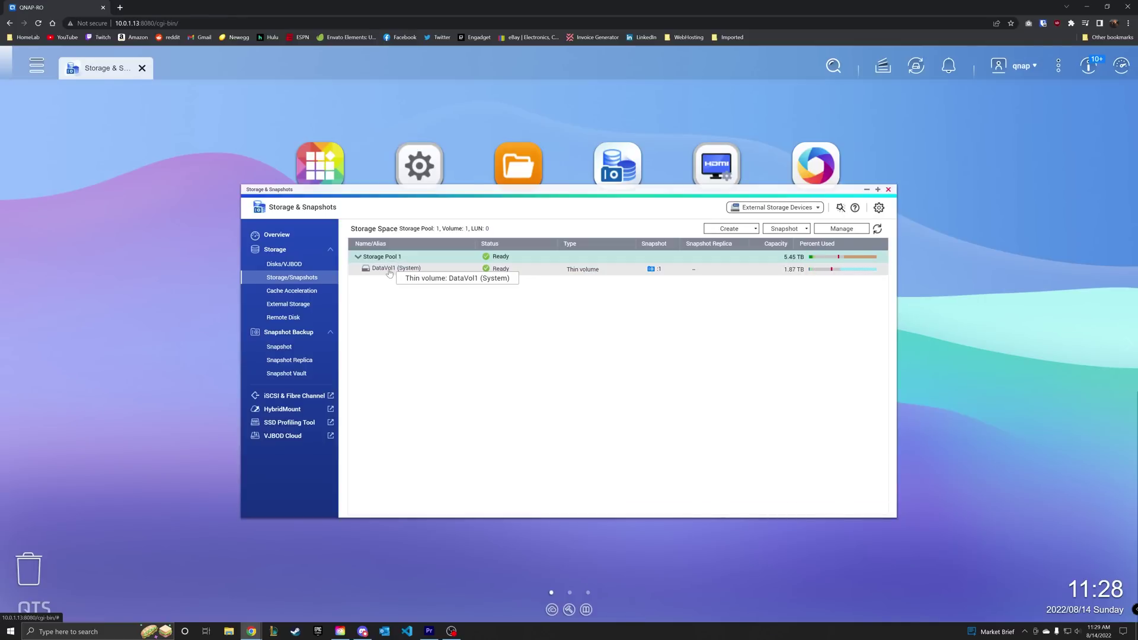
pyautogui.click(755, 229)
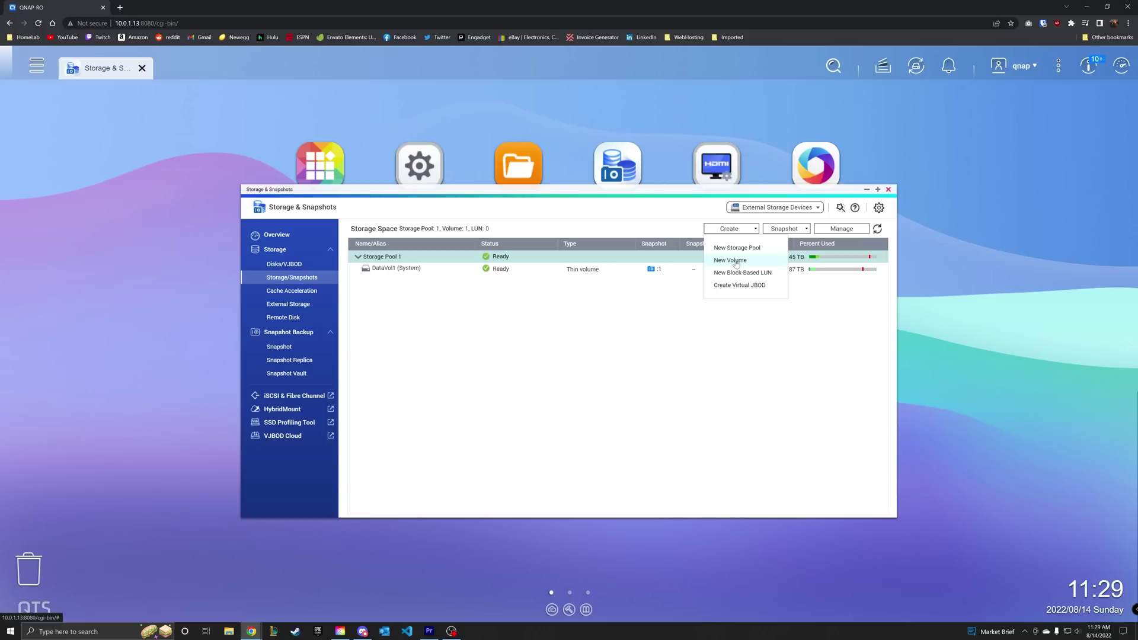
pyautogui.click(514, 300)
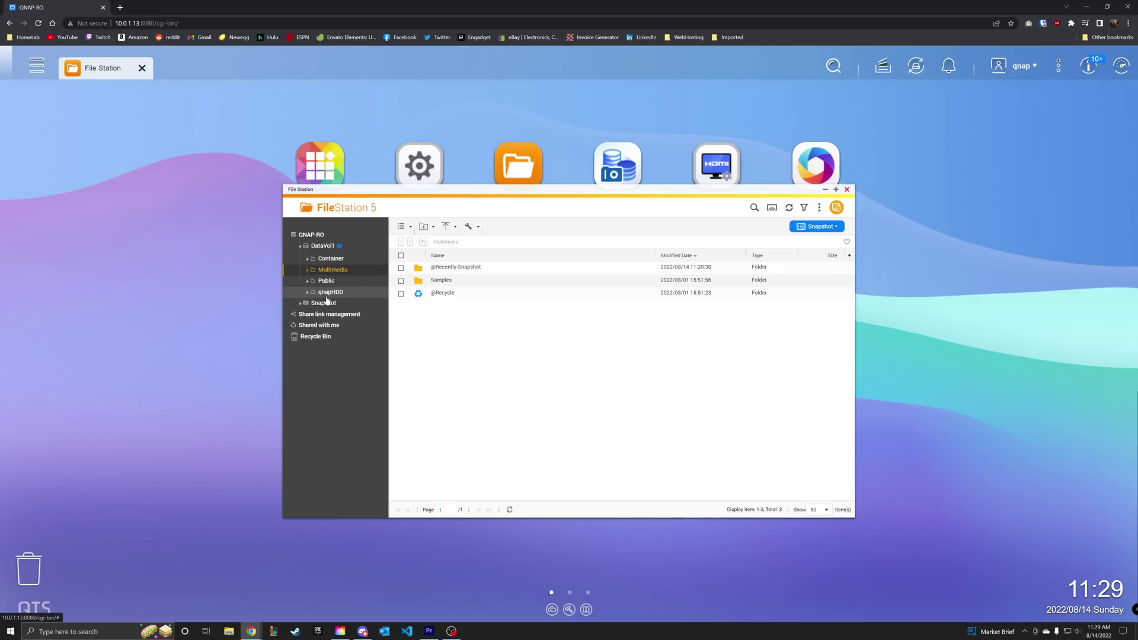
# - Browse and right-click the qnapHDD folder, then close File Station and open Control Panel
pyautogui.click(329, 292)
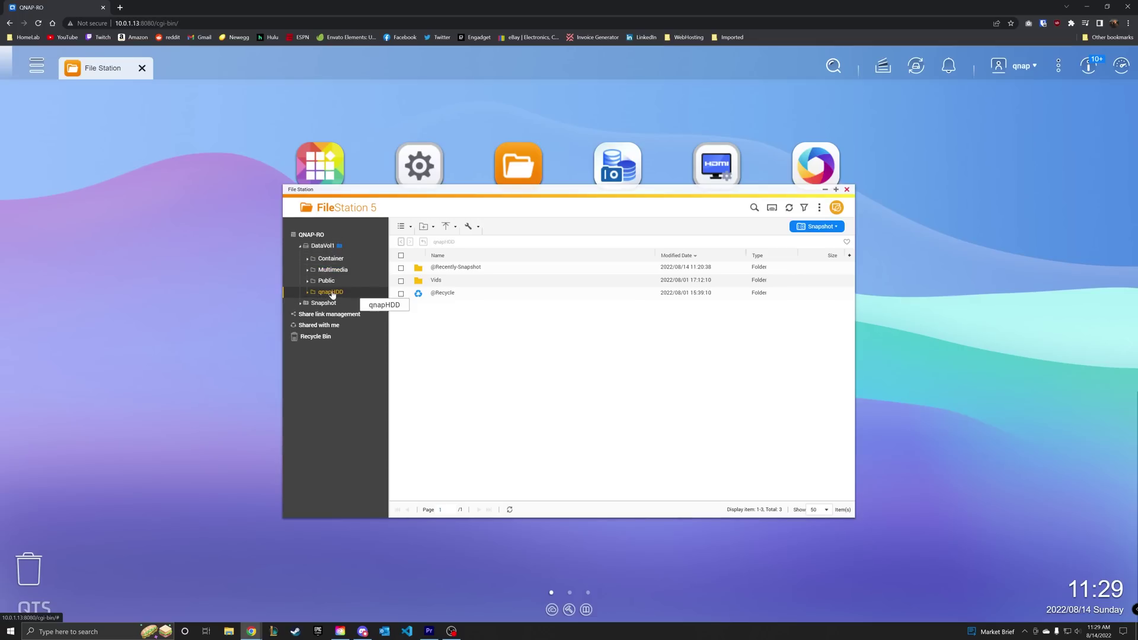
pyautogui.rightClick(332, 294)
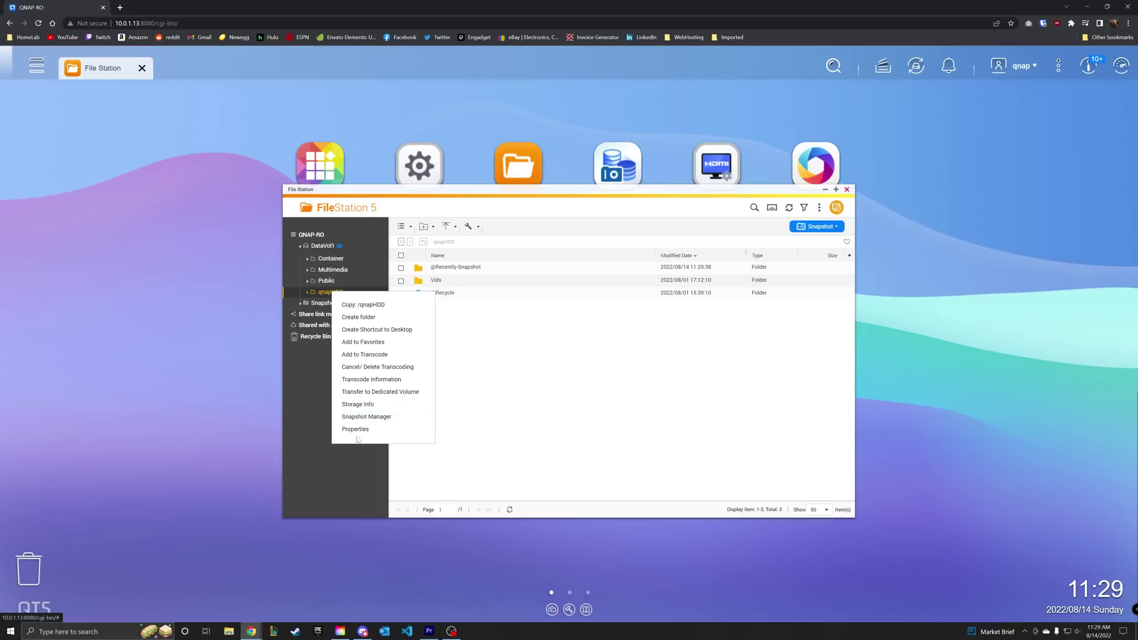
pyautogui.click(846, 189)
pyautogui.click(418, 164)
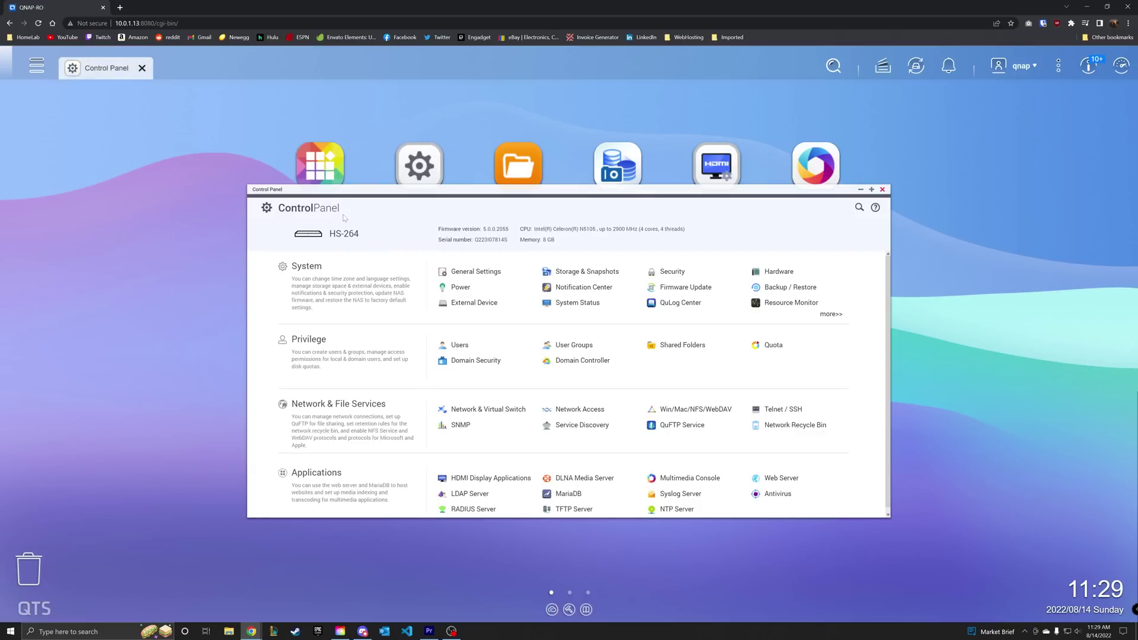
# - Edit access permissions for the qnapHDD shared folder under Shared Folders
pyautogui.click(681, 345)
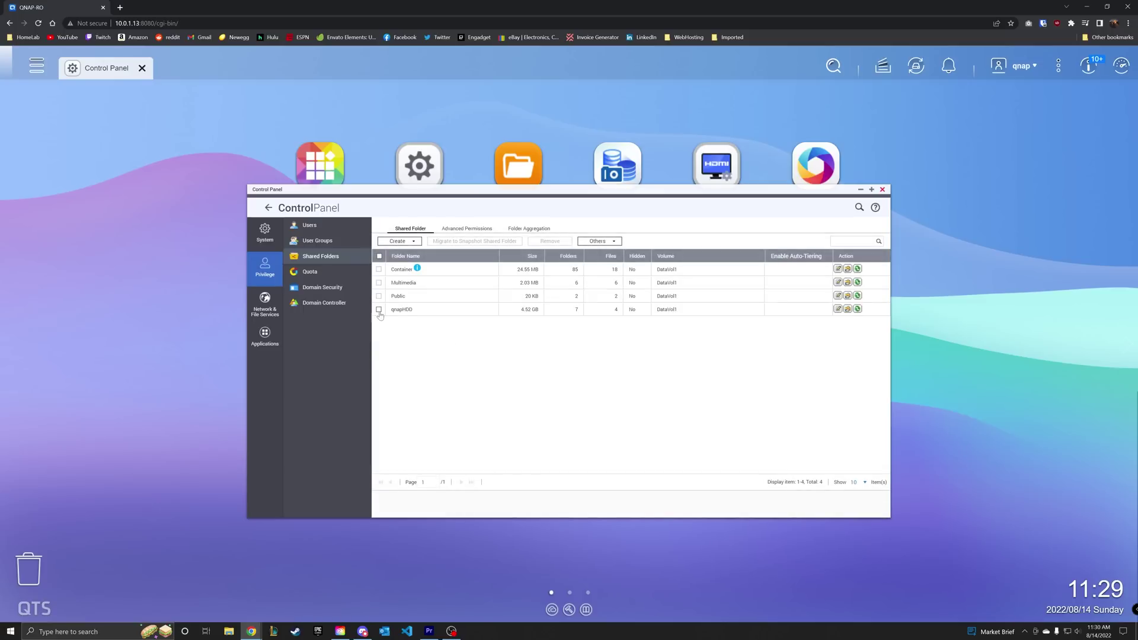
pyautogui.click(399, 311)
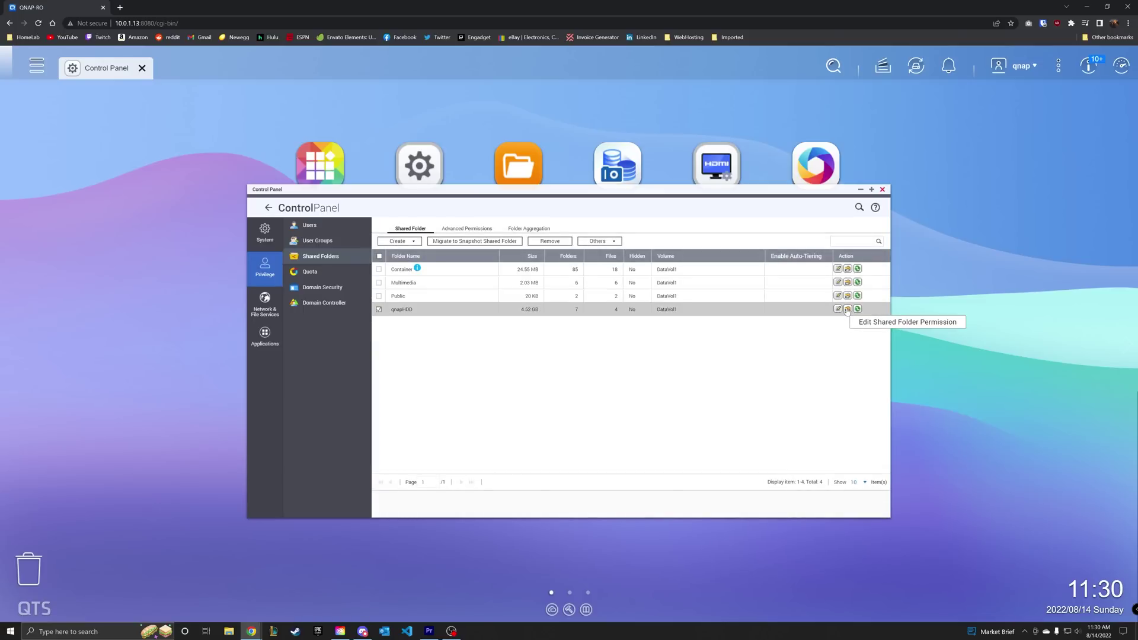
pyautogui.click(847, 309)
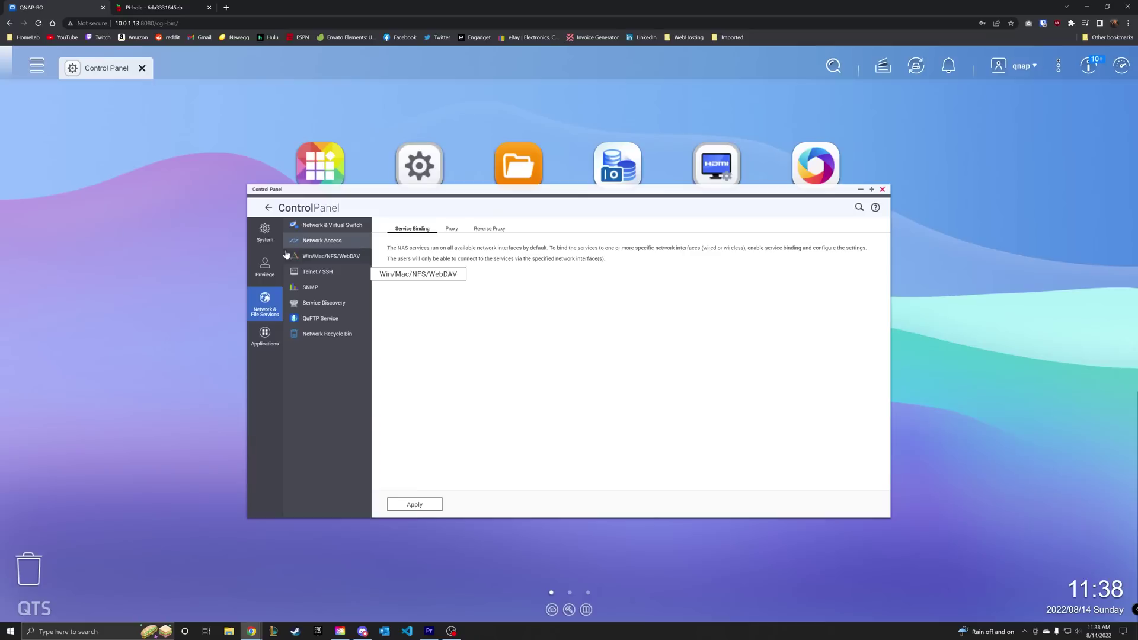
# - Close Control Panel and search the desktop for 'ddnso'
pyautogui.click(883, 189)
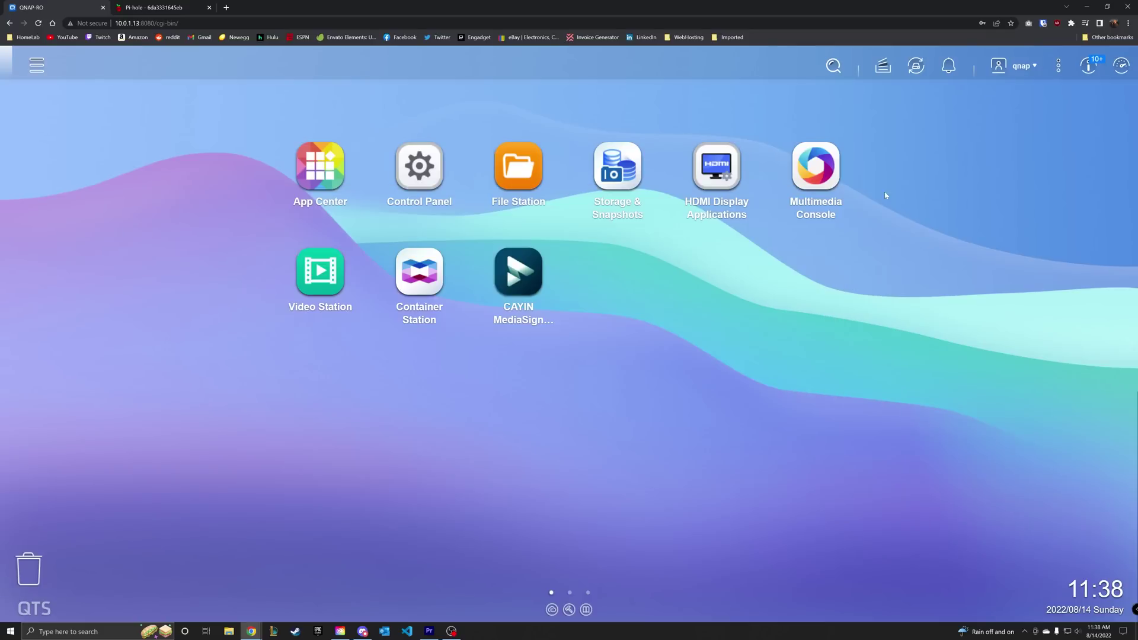
pyautogui.click(828, 75)
pyautogui.write('ddns')
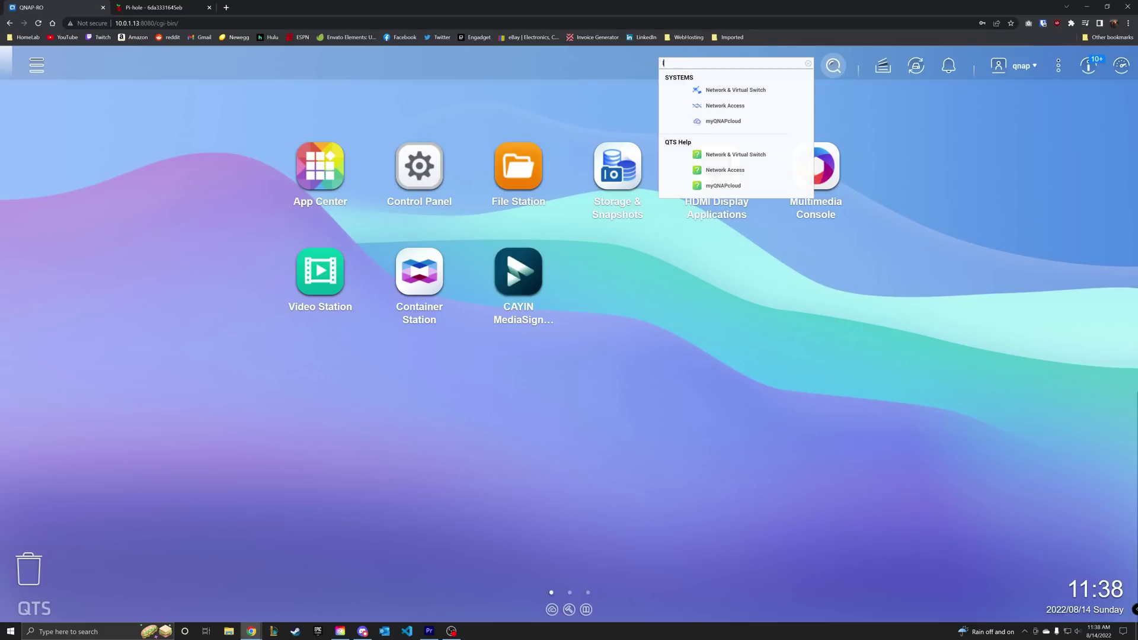
pyautogui.write('o')
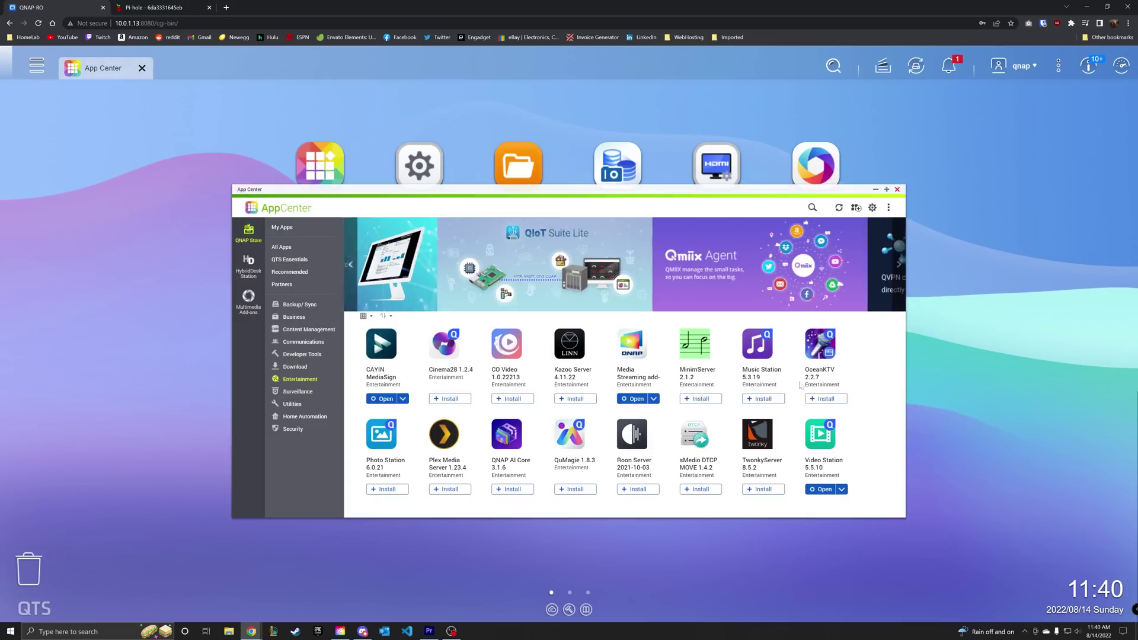
# - Check the Video Station app details, then the Photo Station app details
pyautogui.click(820, 434)
pyautogui.click(763, 237)
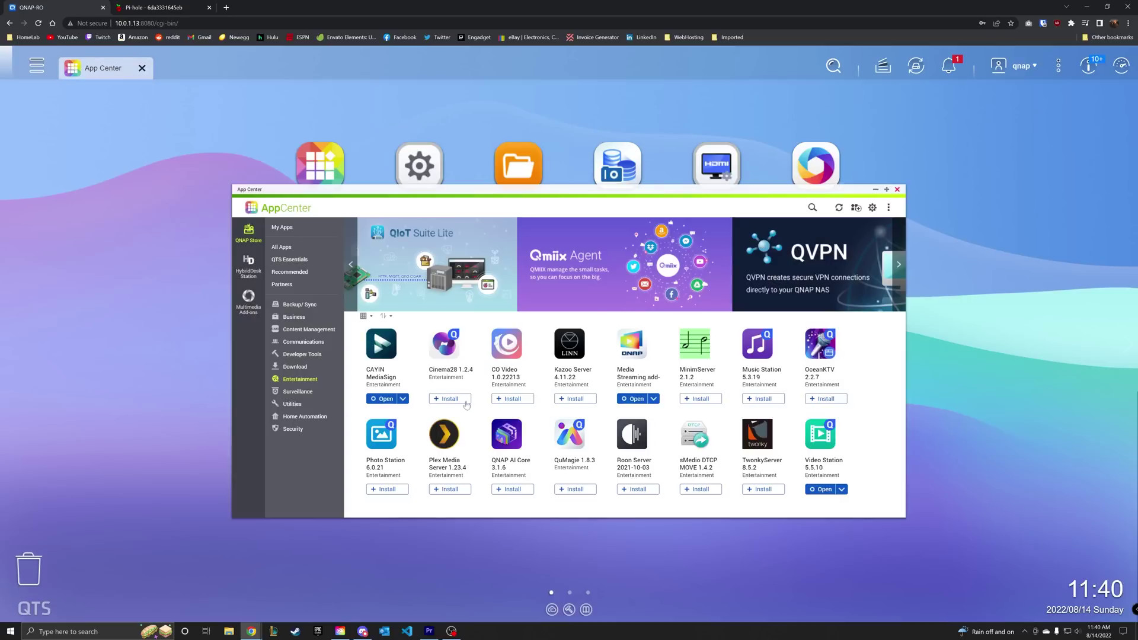
pyautogui.click(380, 449)
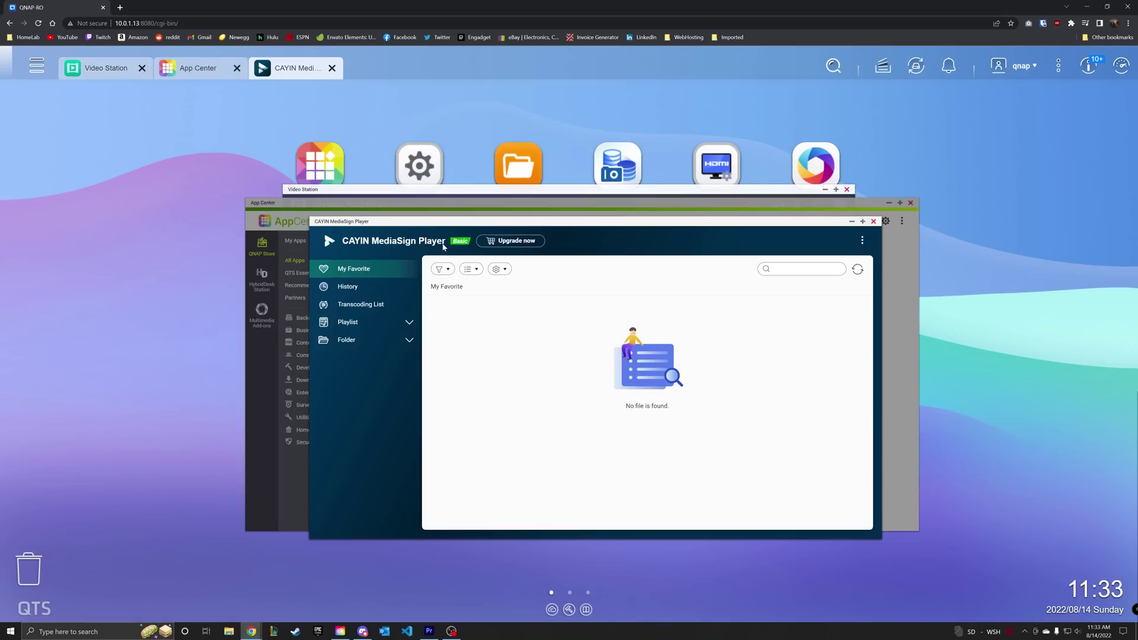
# - Look through the paid upgrade options for CAYIN MediaSign
pyautogui.click(532, 241)
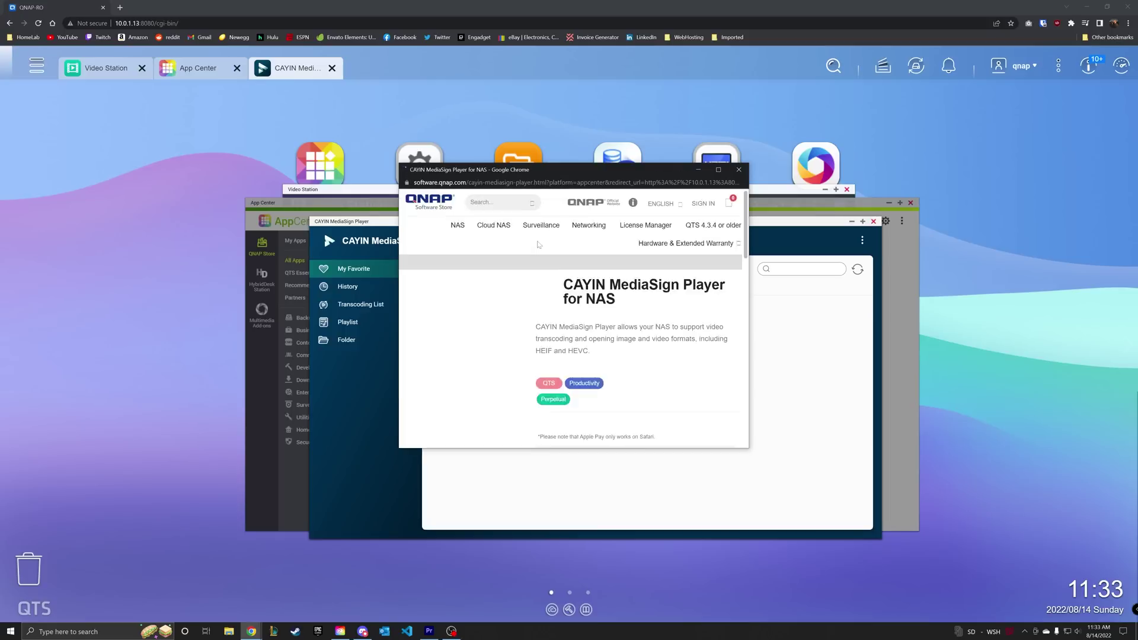
pyautogui.scroll(-1, 568, 246)
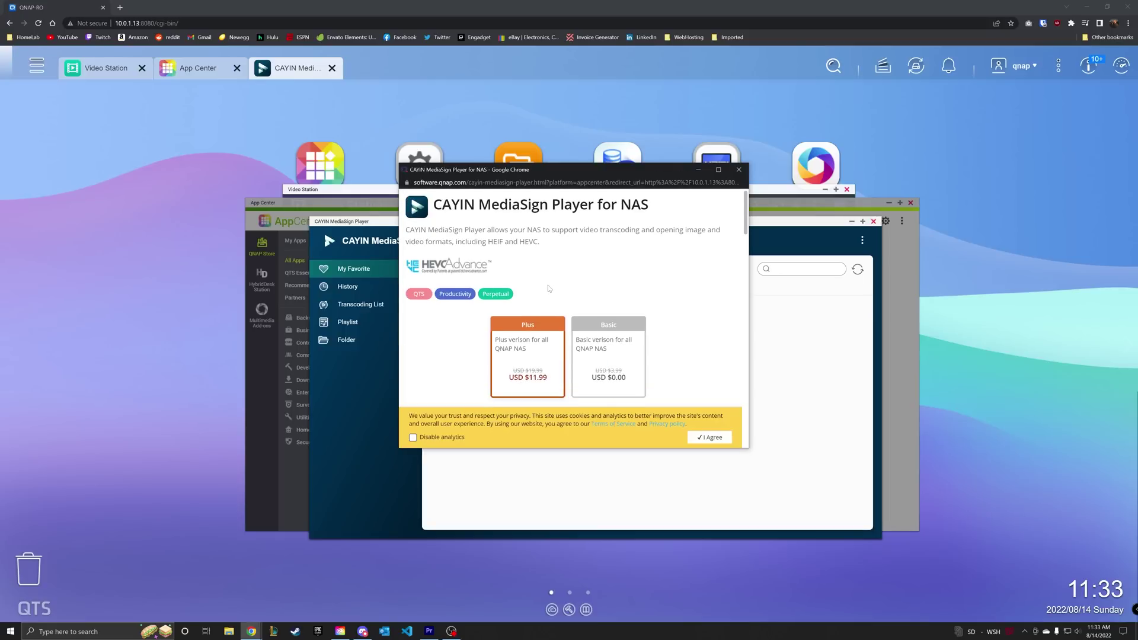
pyautogui.scroll(-1, 549, 288)
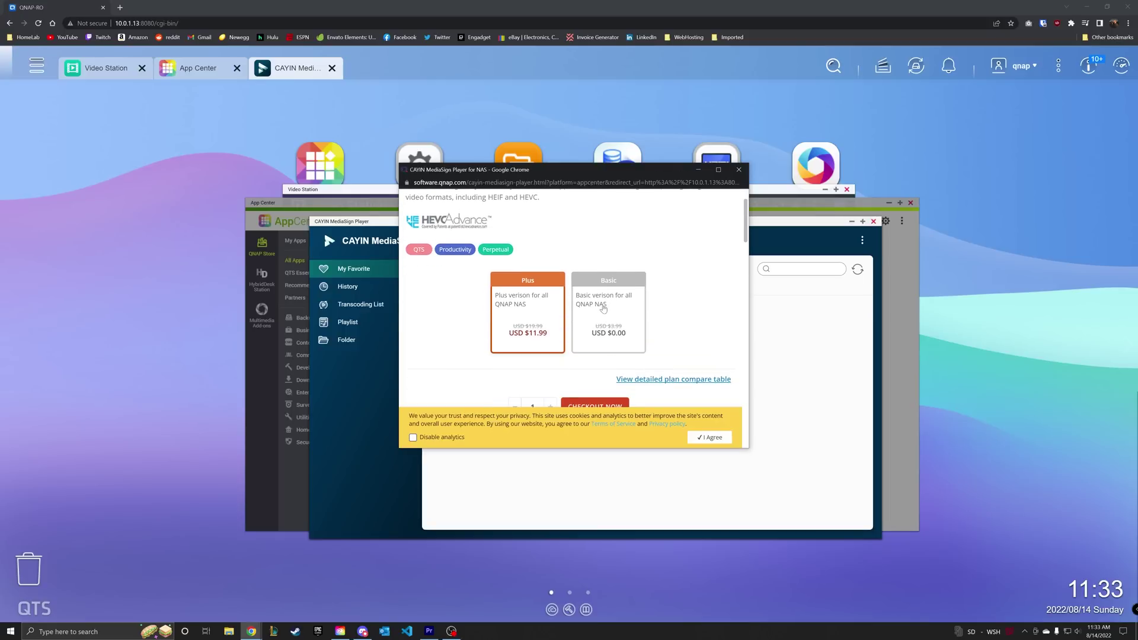
pyautogui.scroll(-1, 609, 291)
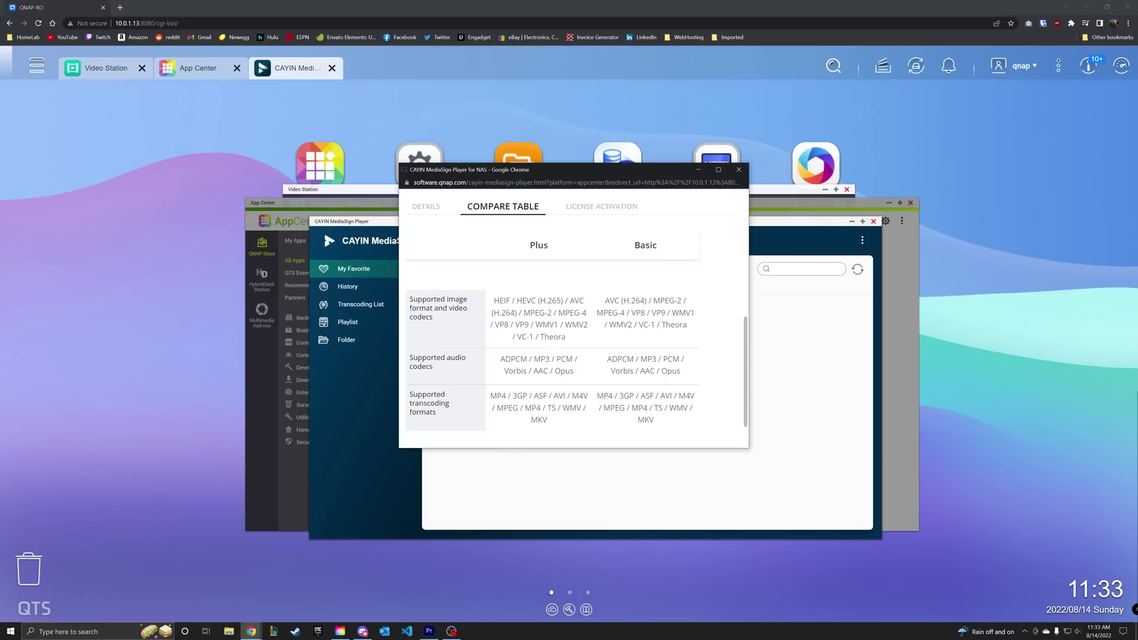
pyautogui.scroll(-1, 702, 355)
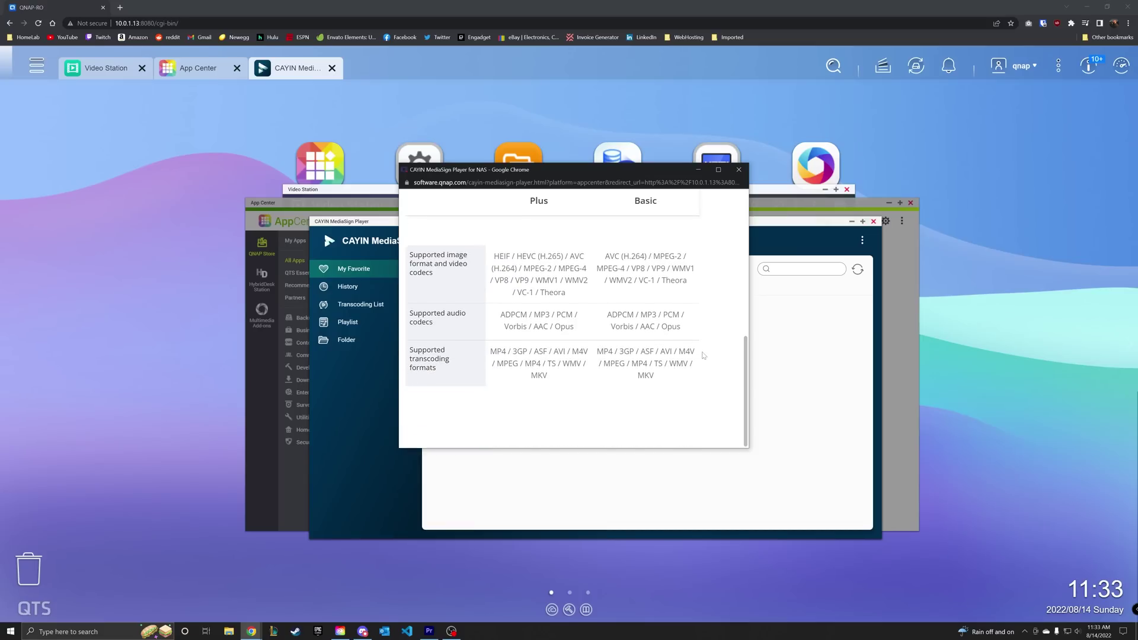
pyautogui.scroll(1, 641, 336)
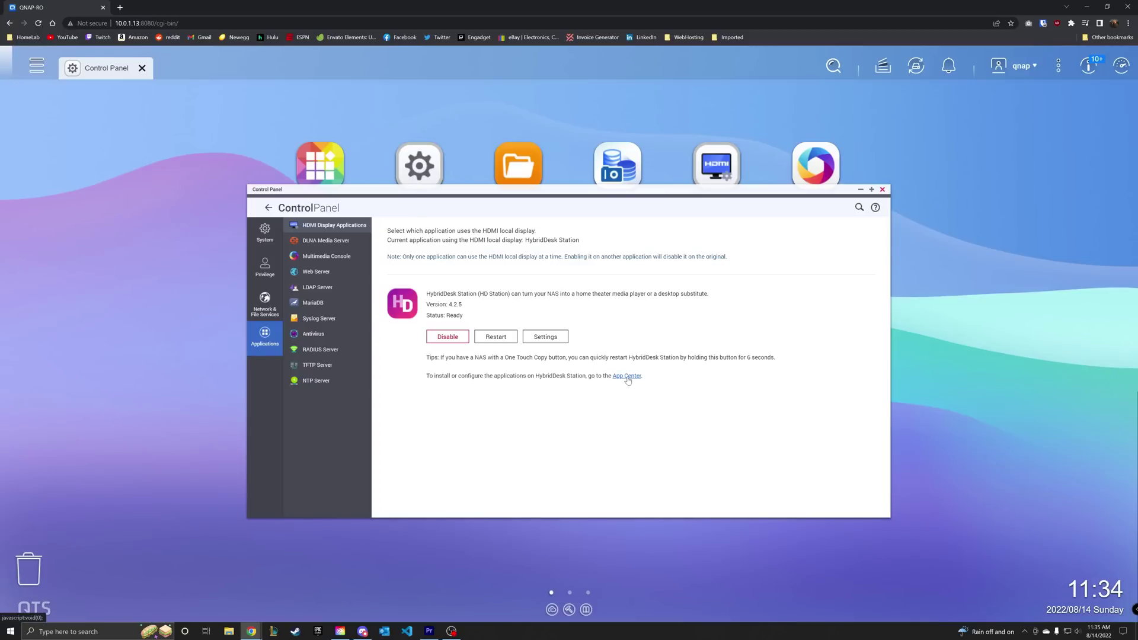
# - From App Center, launch Chrome on the HD Station local display and load youtube.com
pyautogui.click(626, 377)
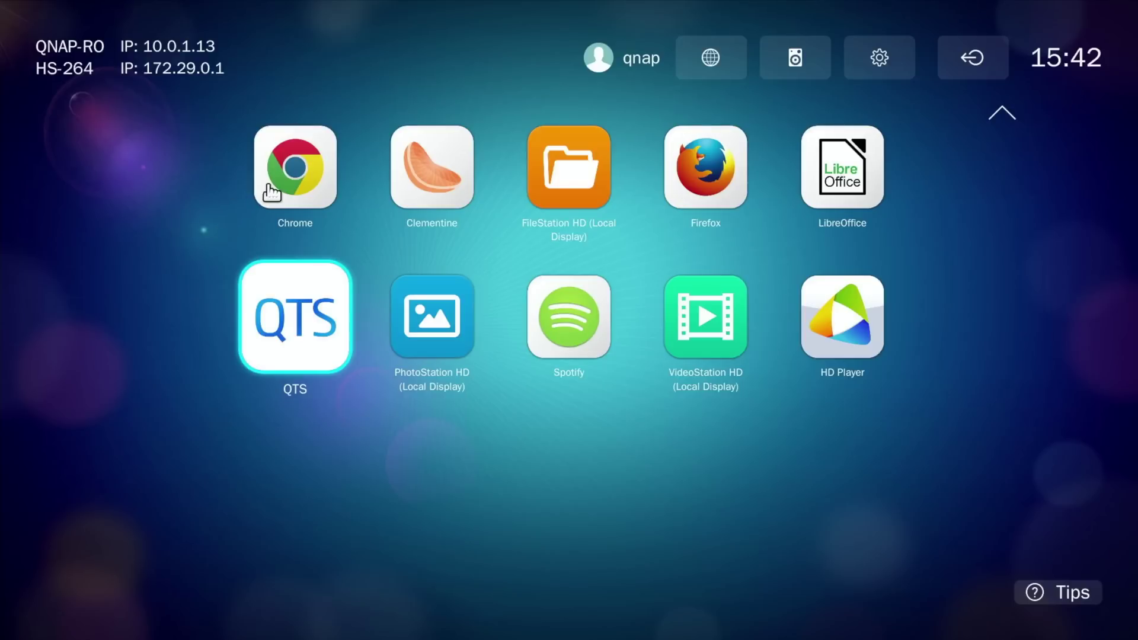
pyautogui.click(272, 192)
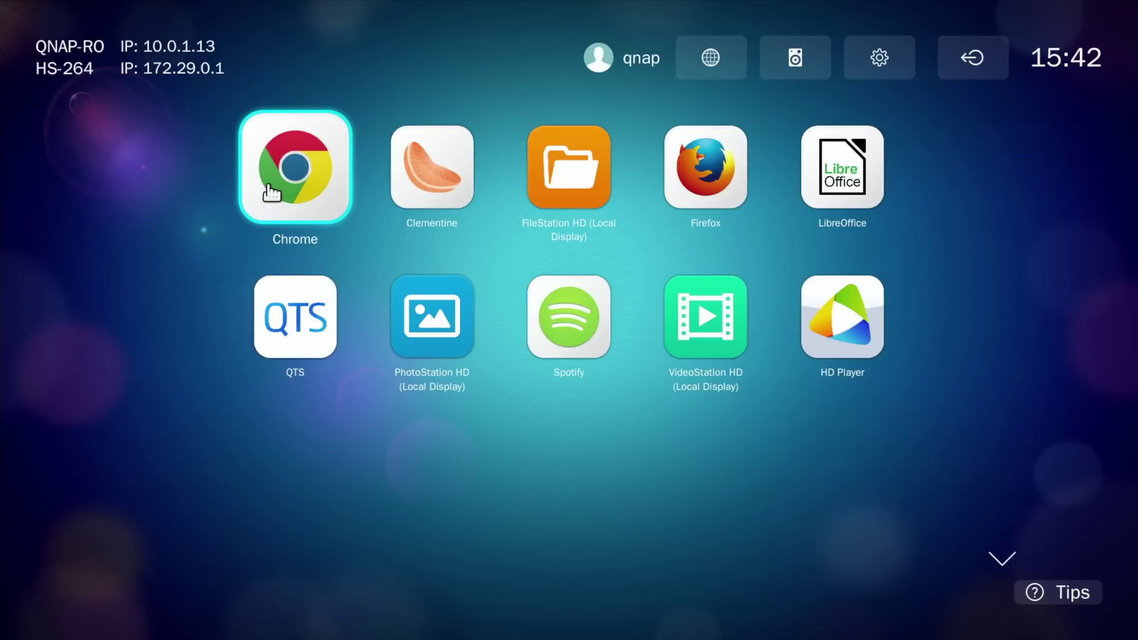
pyautogui.click(272, 193)
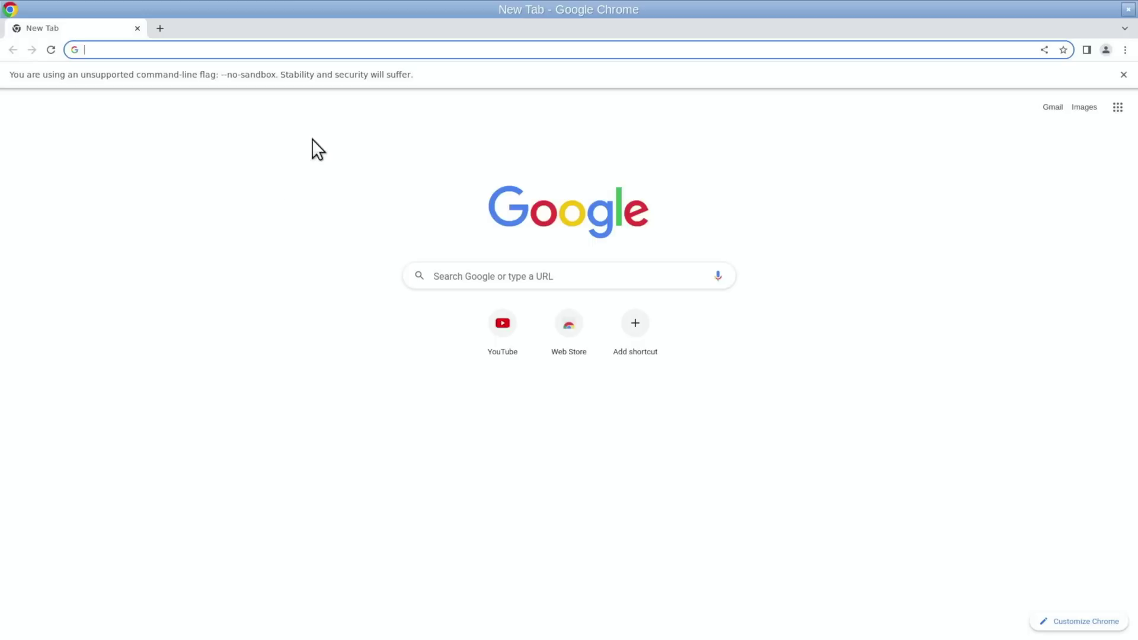
pyautogui.write('youtube.com')
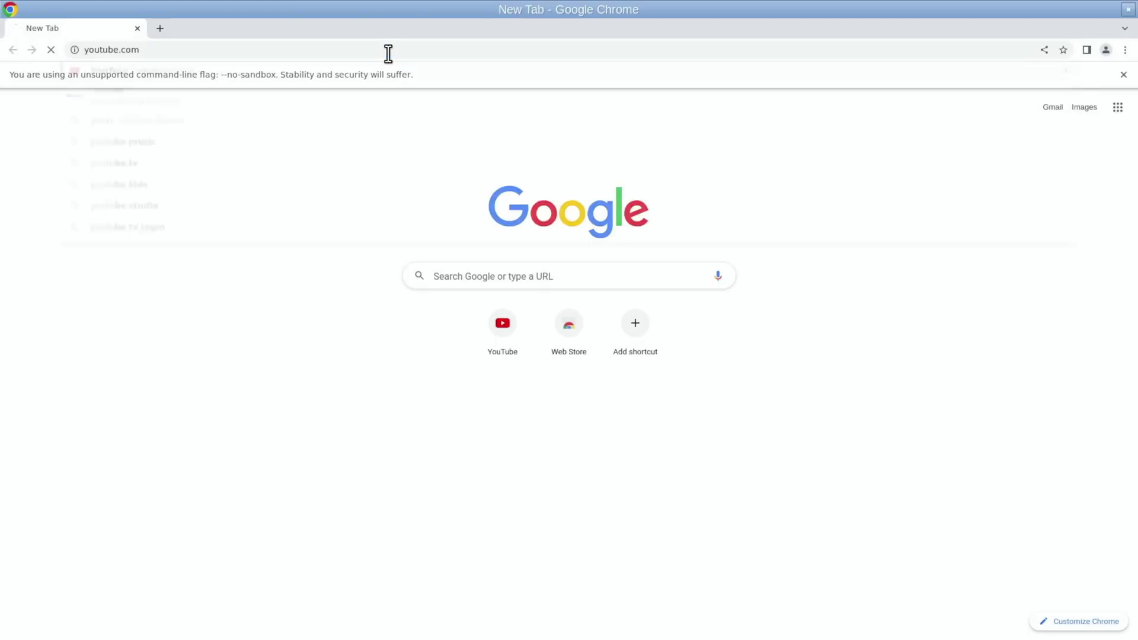
pyautogui.press('Return')
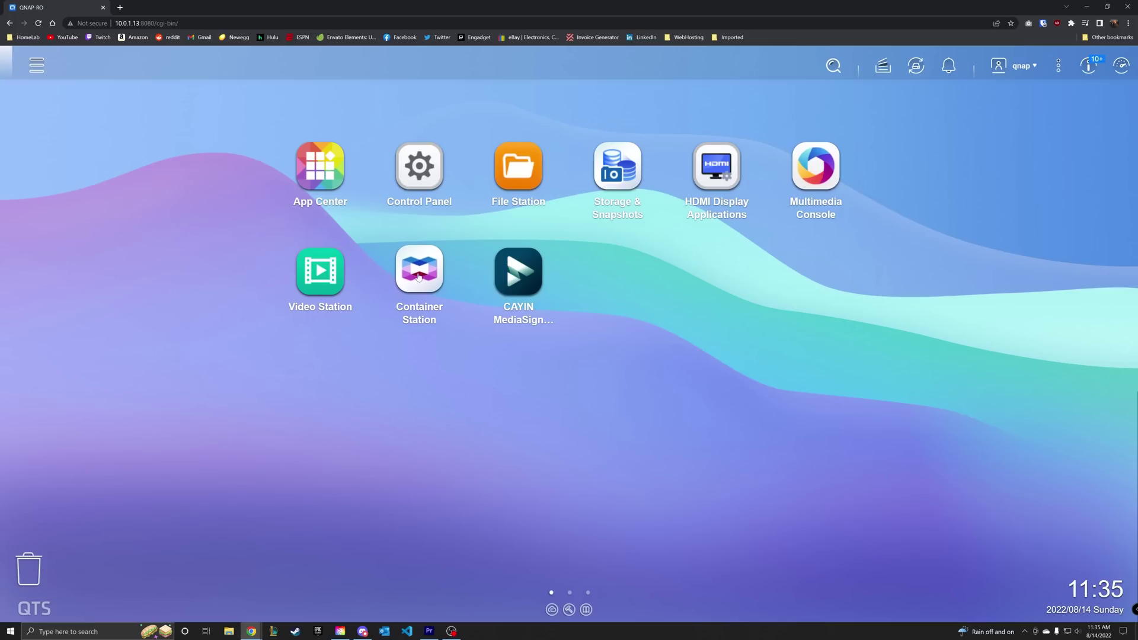
# - Launch Container Station and scroll through the Create catalogue of available apps
pyautogui.click(419, 276)
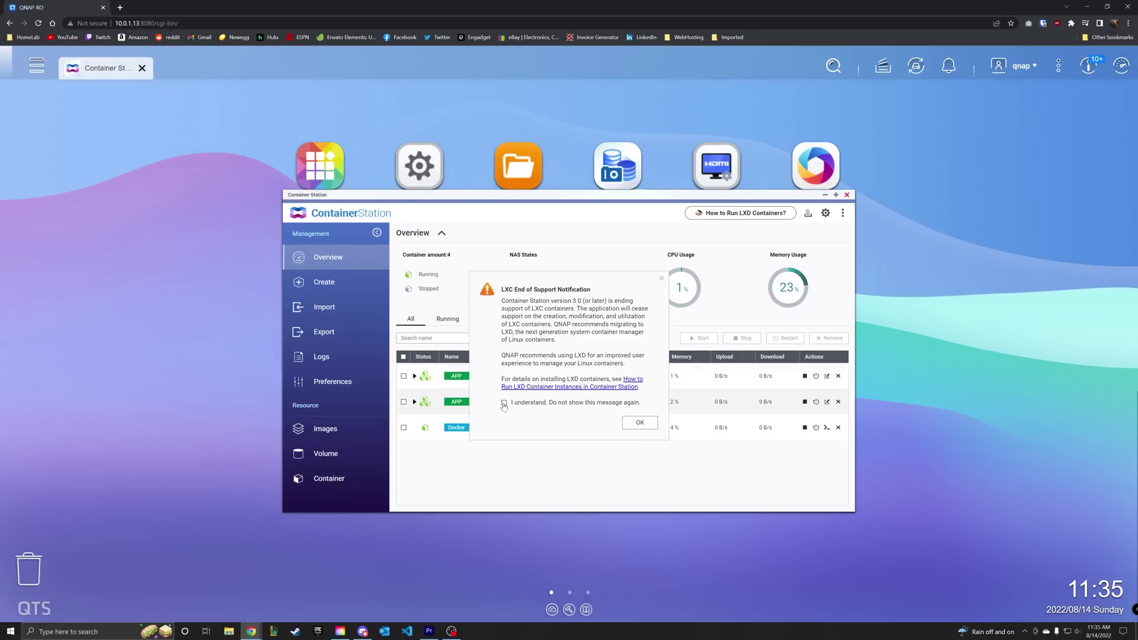
pyautogui.click(334, 284)
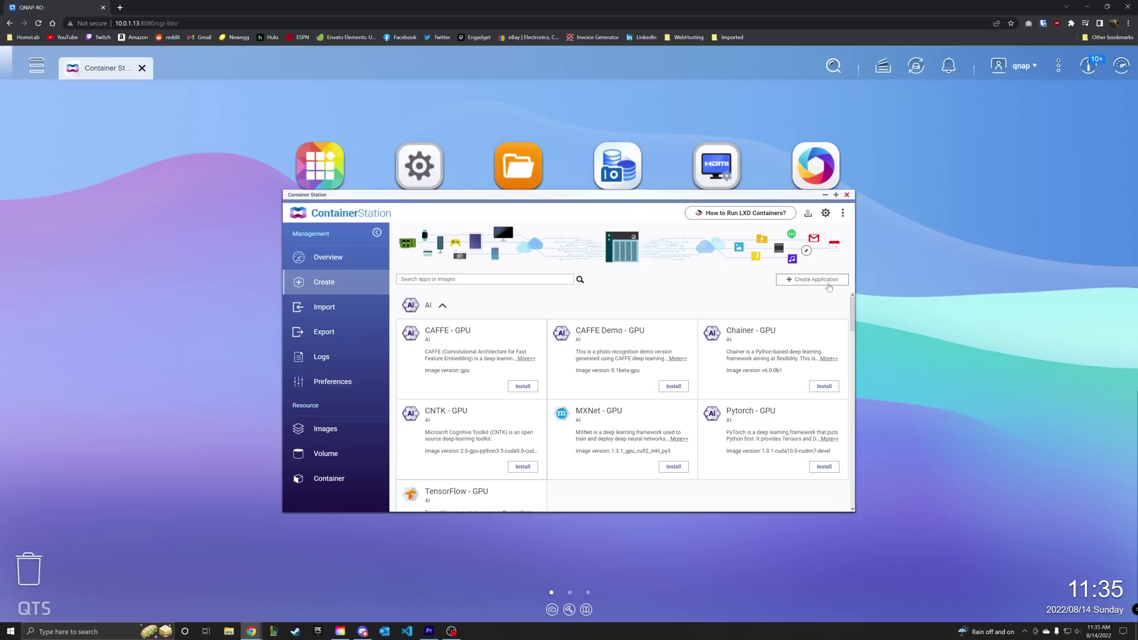
pyautogui.moveTo(851, 308); pyautogui.dragTo(855, 491)
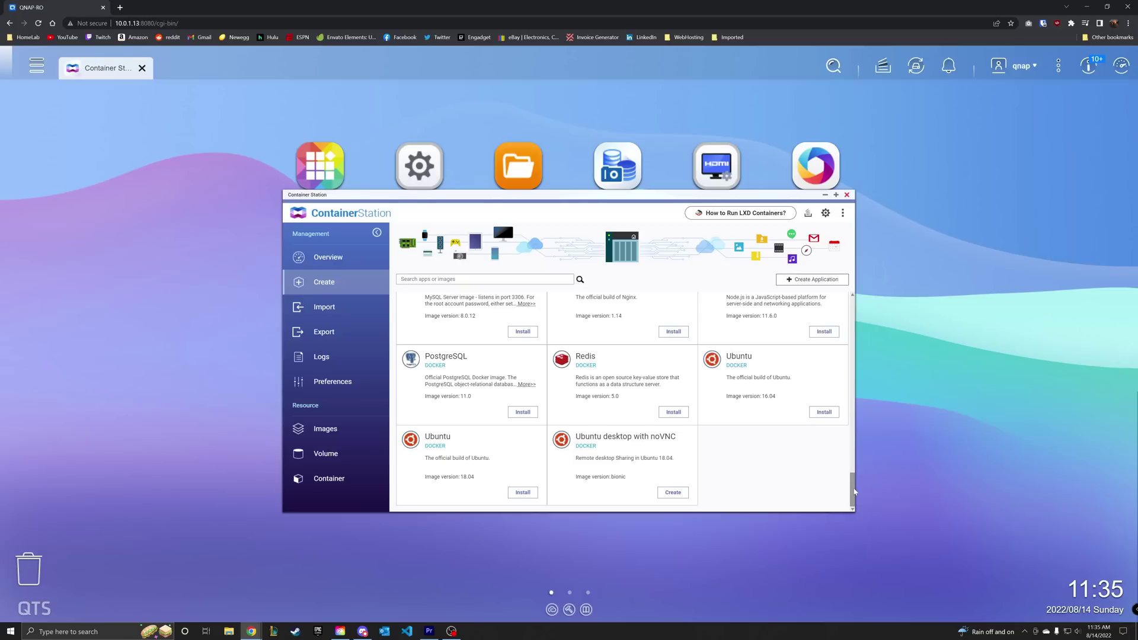
pyautogui.moveTo(855, 491); pyautogui.dragTo(852, 308)
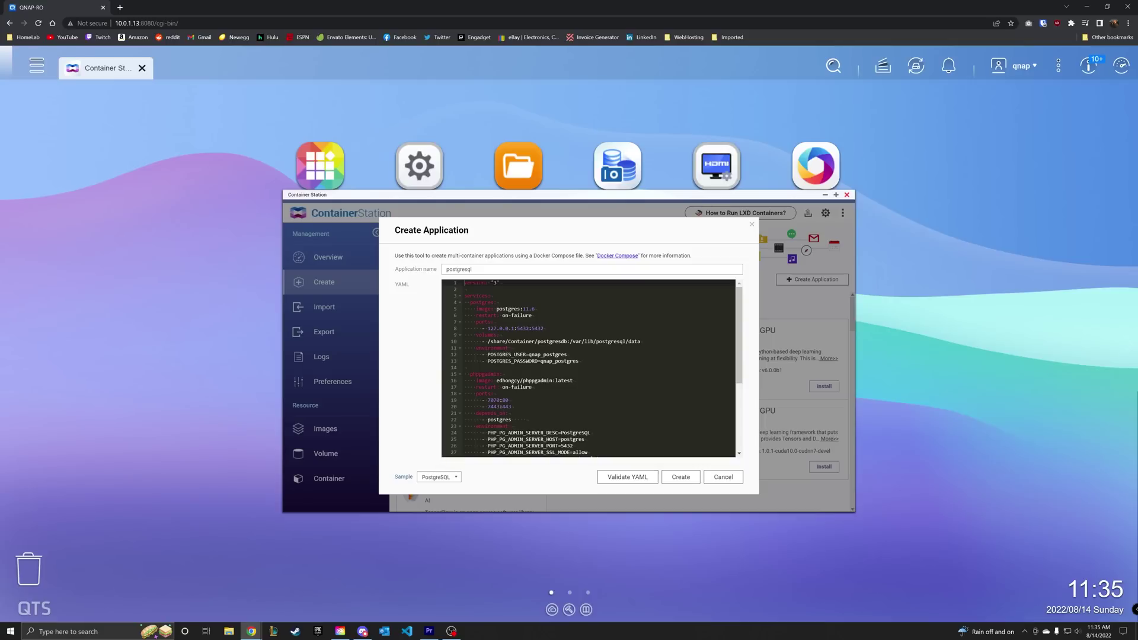
# - Validate the 'postgresql' sample YAML, then open the pihole container's web interface
pyautogui.moveTo(738, 306); pyautogui.dragTo(733, 375)
pyautogui.scroll(5, 588, 367)
pyautogui.click(641, 482)
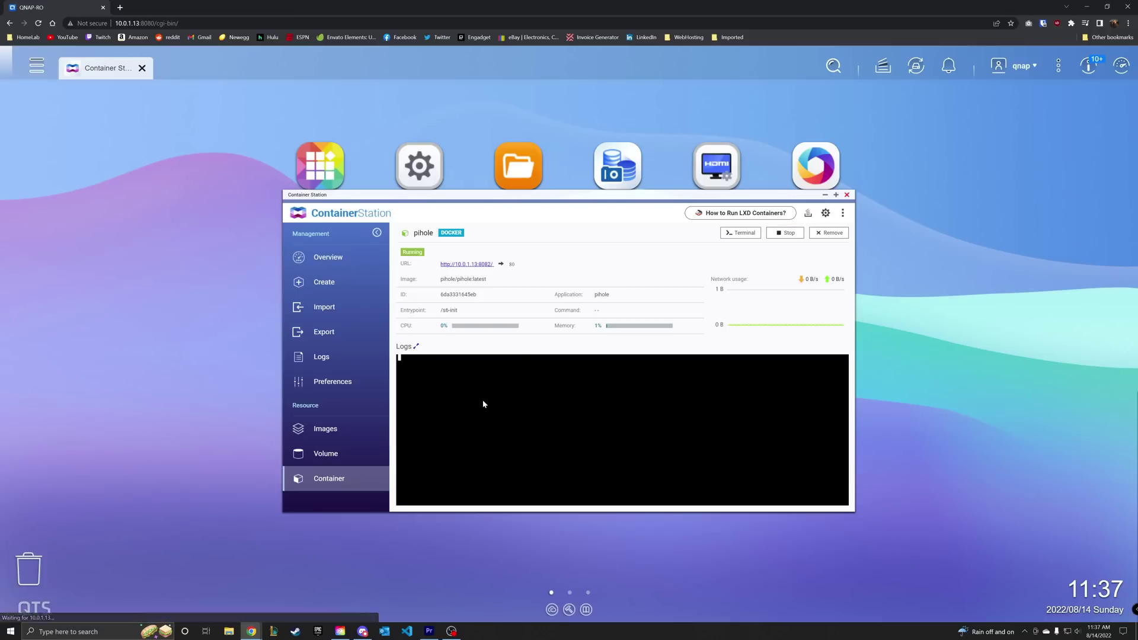
pyautogui.click(479, 264)
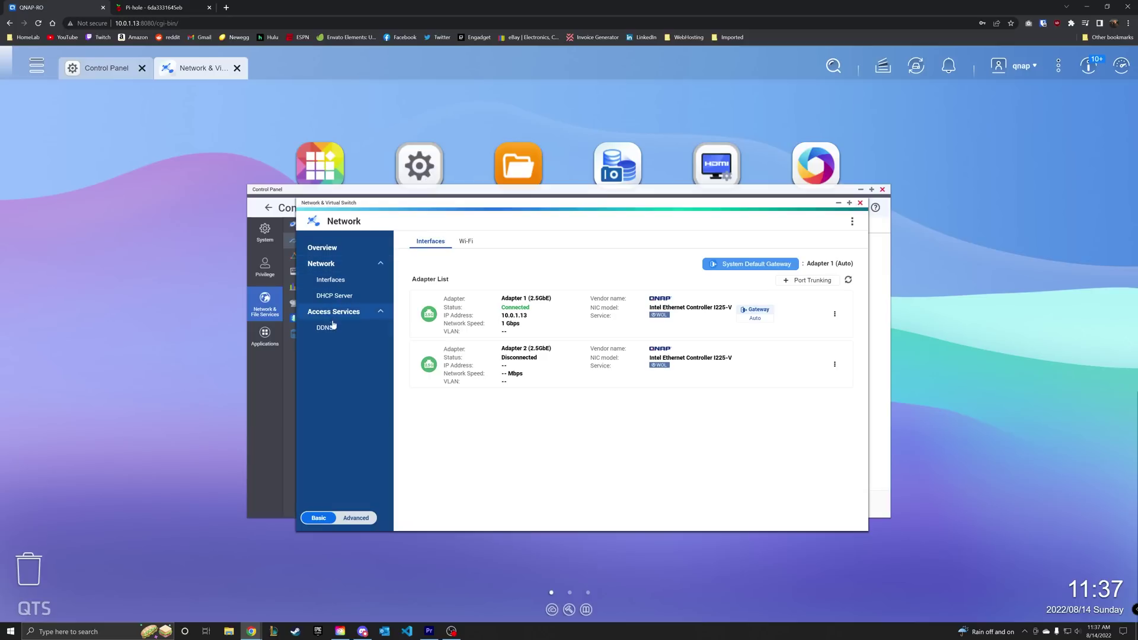
# - Check DDNS settings, then try adding reverse proxy rule 'test' from test.local.com to internal.local.com
pyautogui.click(330, 328)
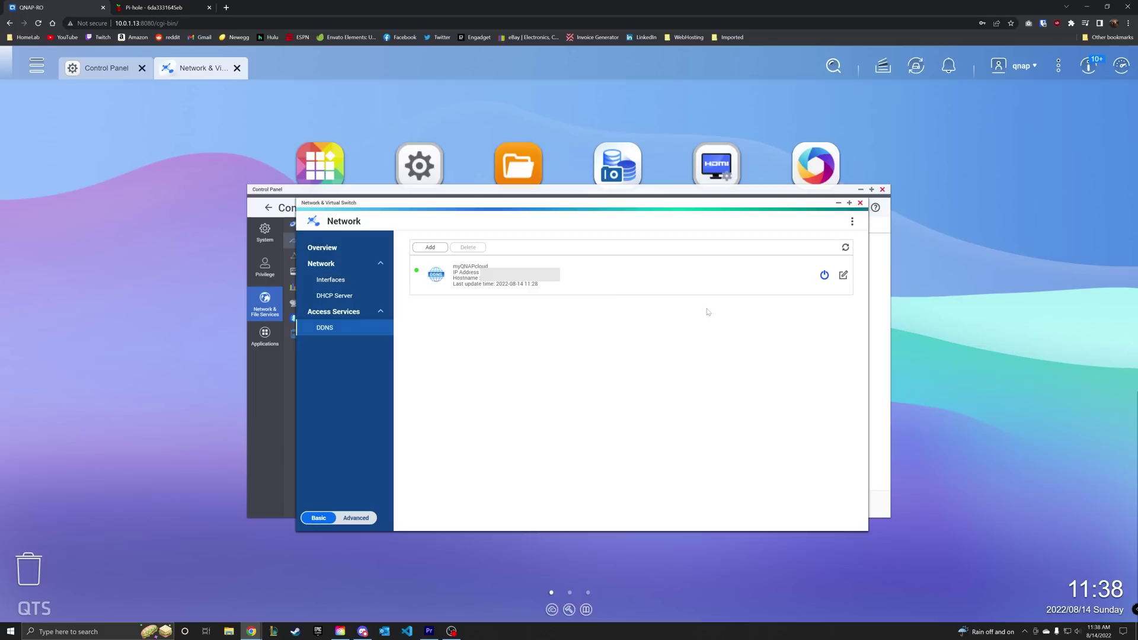
pyautogui.click(860, 202)
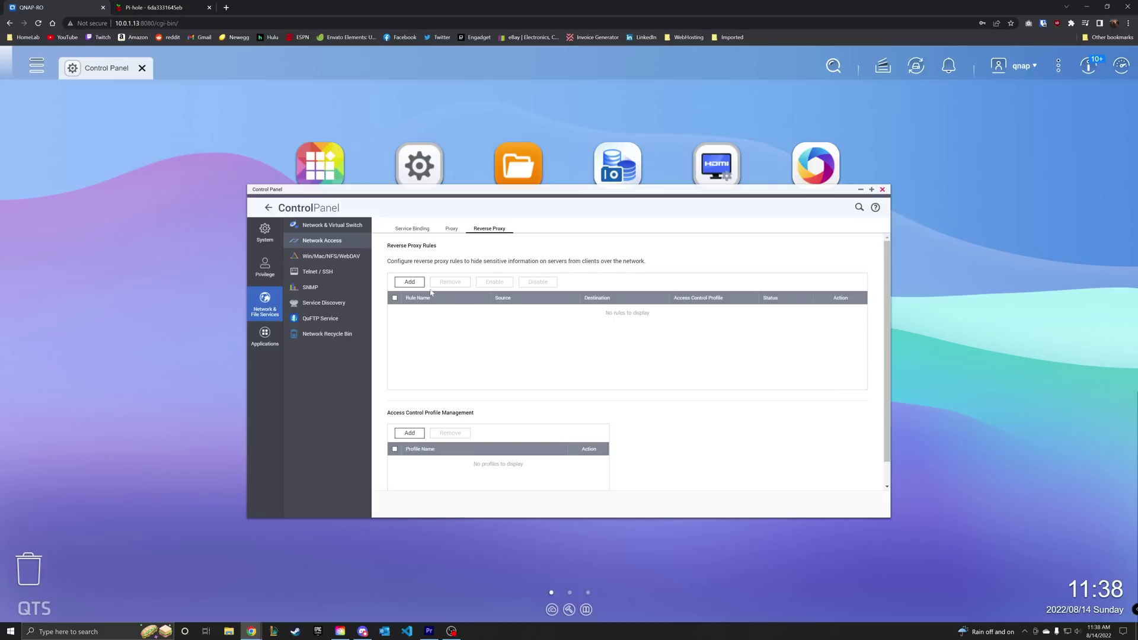
pyautogui.click(410, 282)
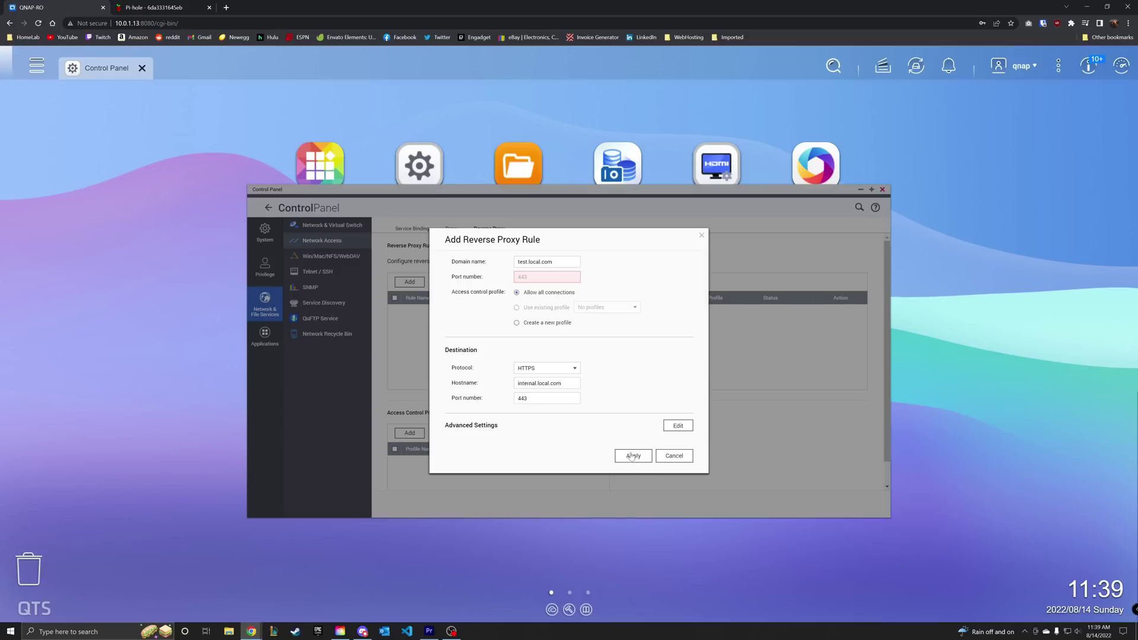
pyautogui.click(631, 457)
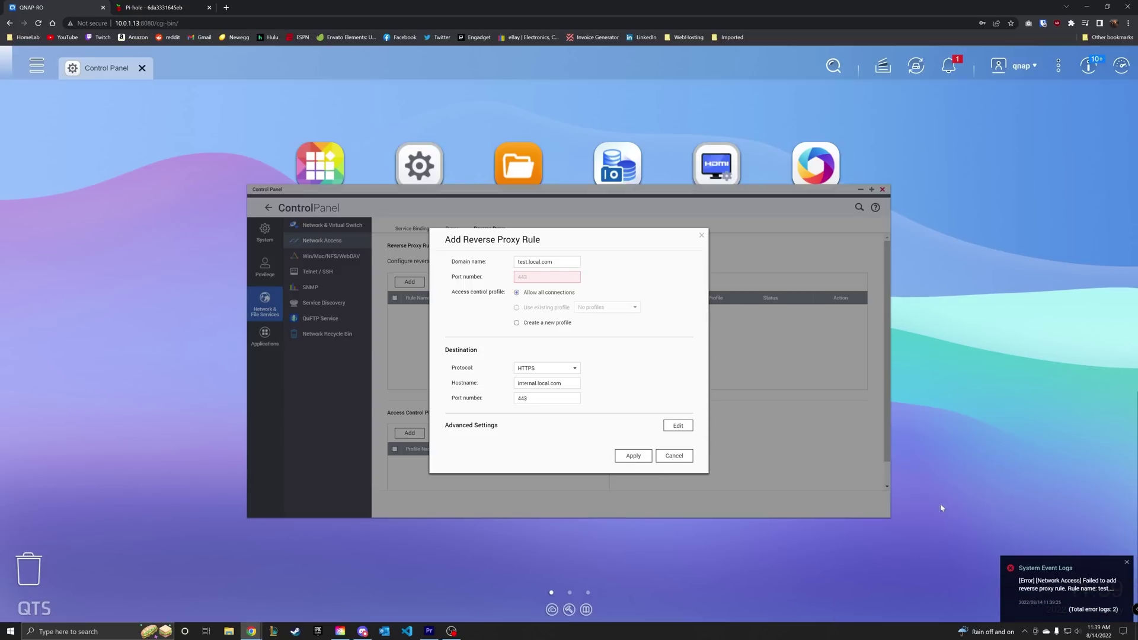
pyautogui.scroll(2, 550, 336)
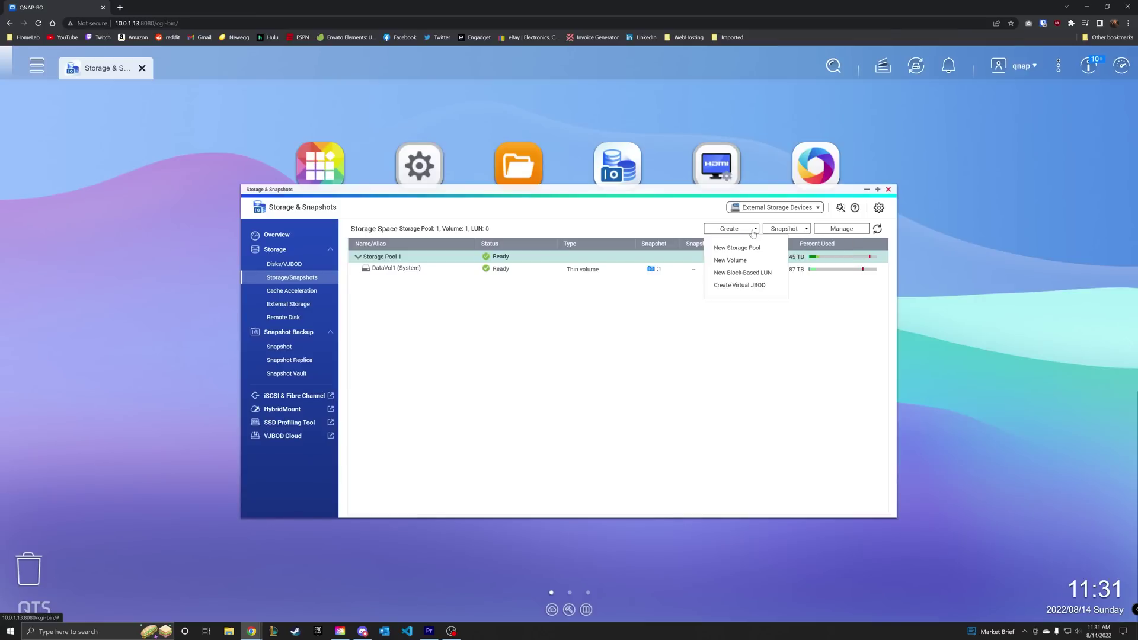
# - Look at the storage Create options, then view DataVol1's Manage page and its Actions list
pyautogui.click(753, 233)
pyautogui.click(758, 232)
pyautogui.click(409, 273)
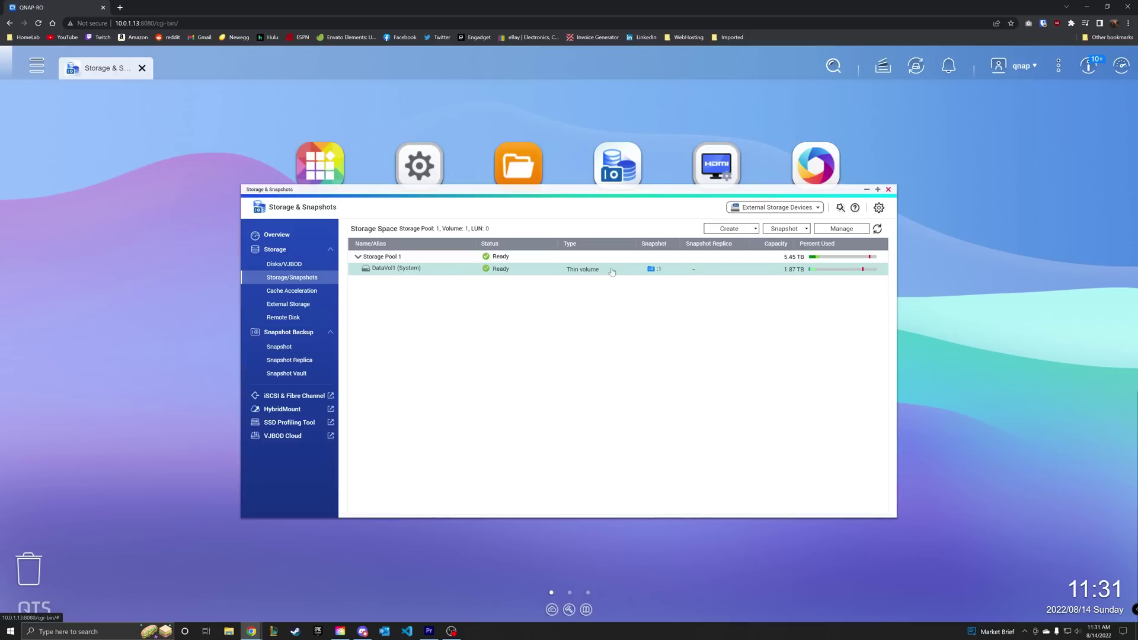
pyautogui.click(827, 230)
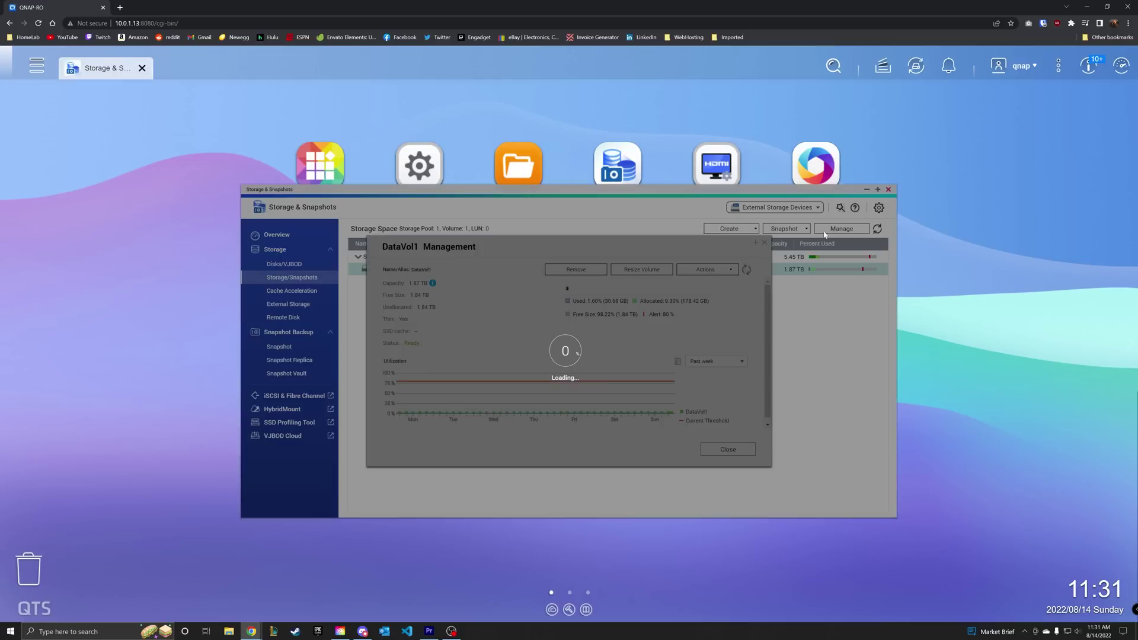
pyautogui.click(730, 272)
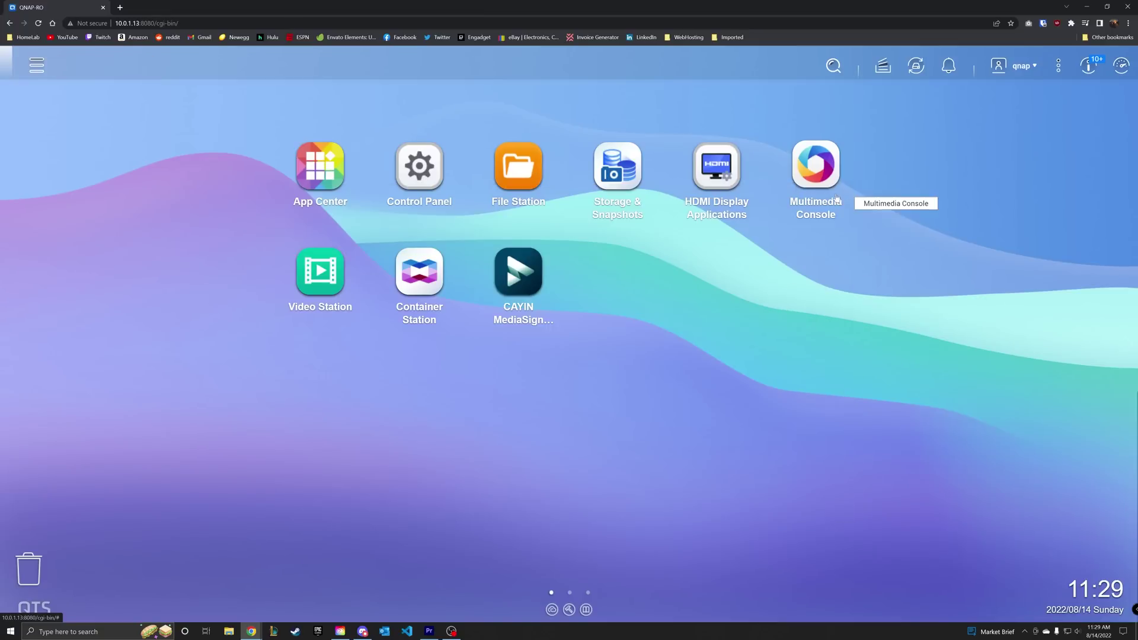
# - View Music, Video and Photo Station details in App Center, then open CAYIN MediaSign's upgrade page
pyautogui.click(419, 165)
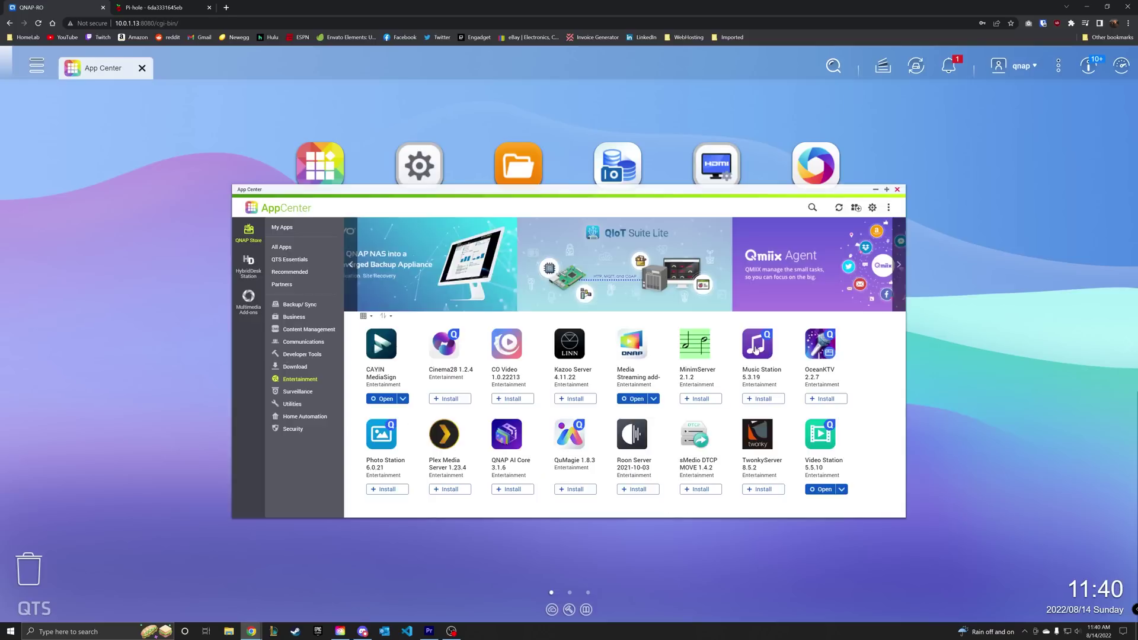
pyautogui.click(754, 356)
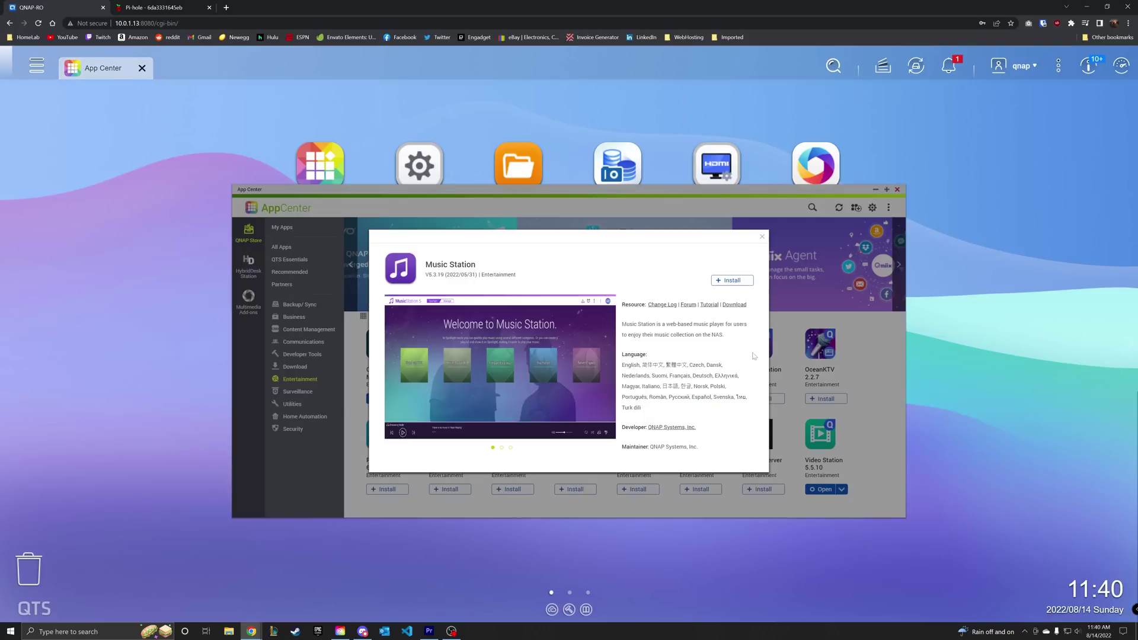
pyautogui.click(762, 237)
pyautogui.click(820, 434)
pyautogui.click(763, 238)
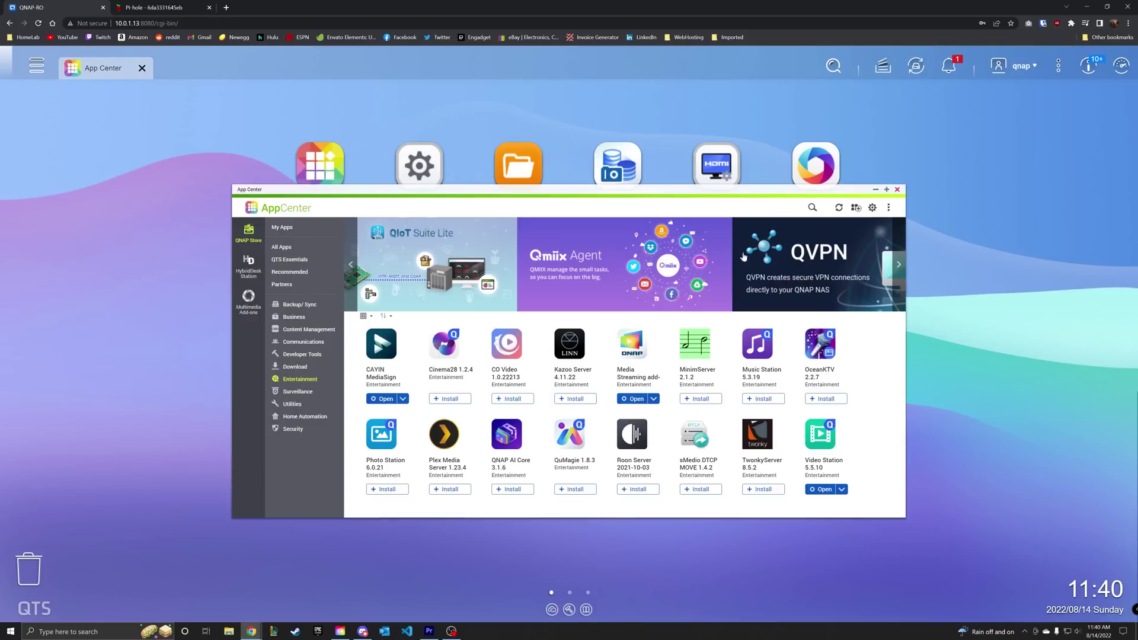
pyautogui.click(381, 434)
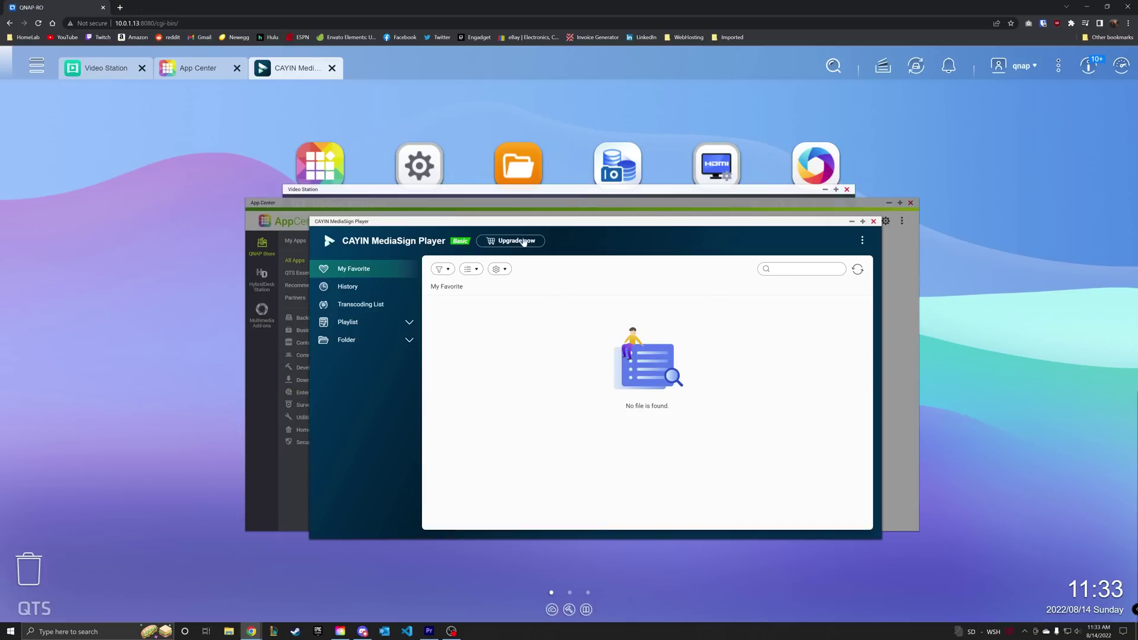
pyautogui.click(524, 241)
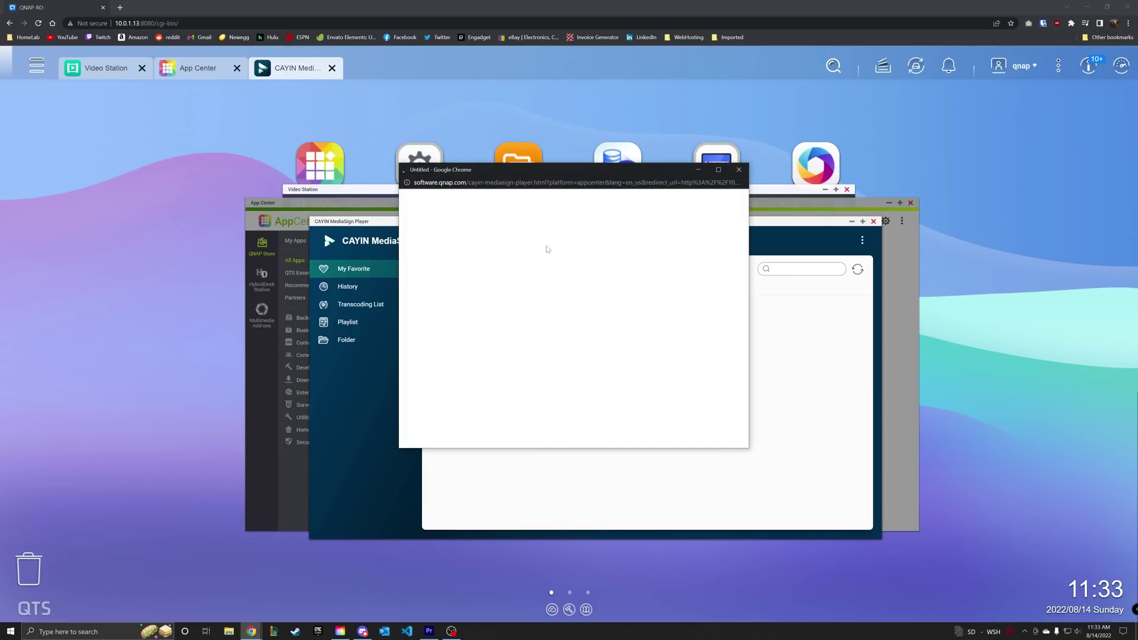